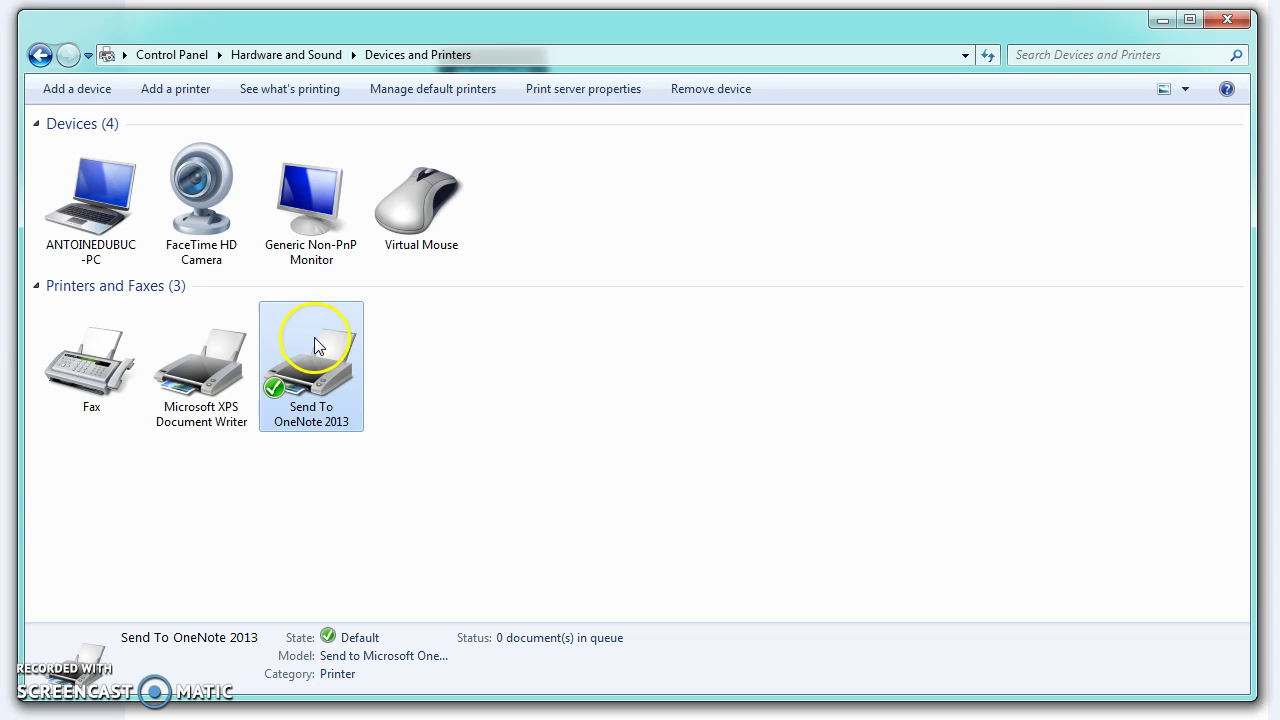
- Delete the old C60_IOT_10.14.107.60 port from the print server's port list
{"action": "left_click", "coordinate": [583, 95]}
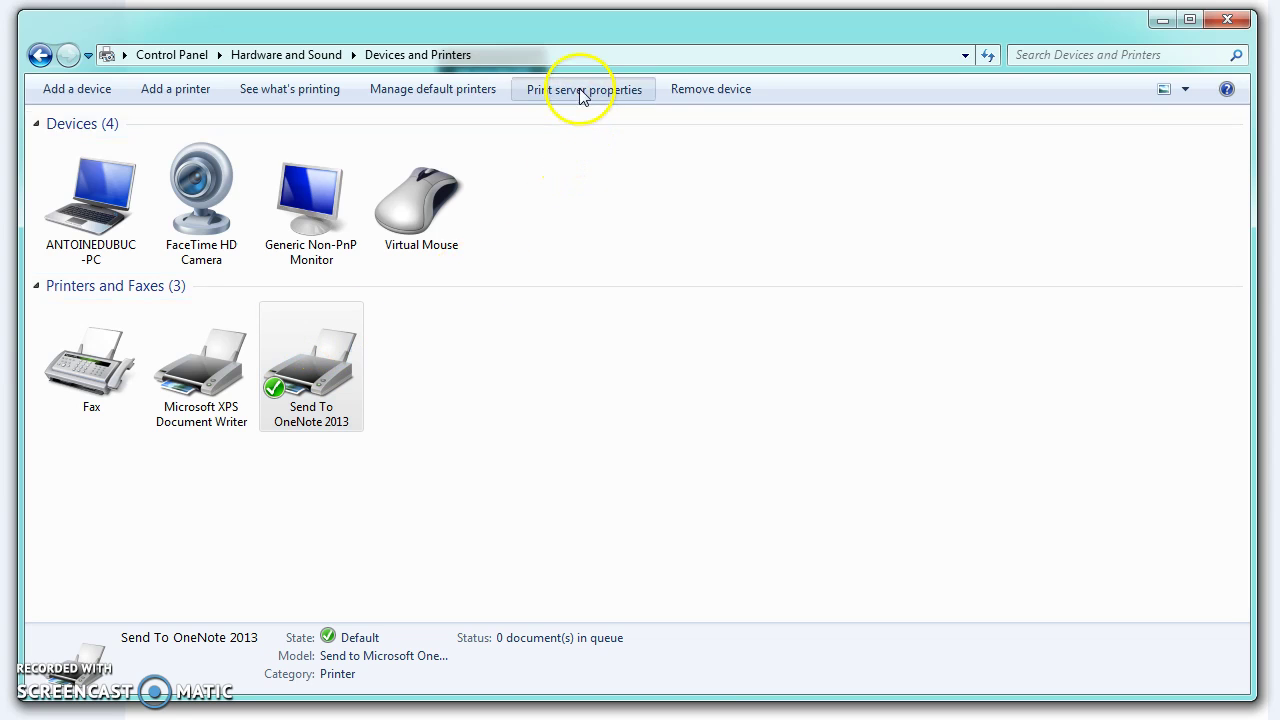
{"action": "left_click", "coordinate": [656, 138]}
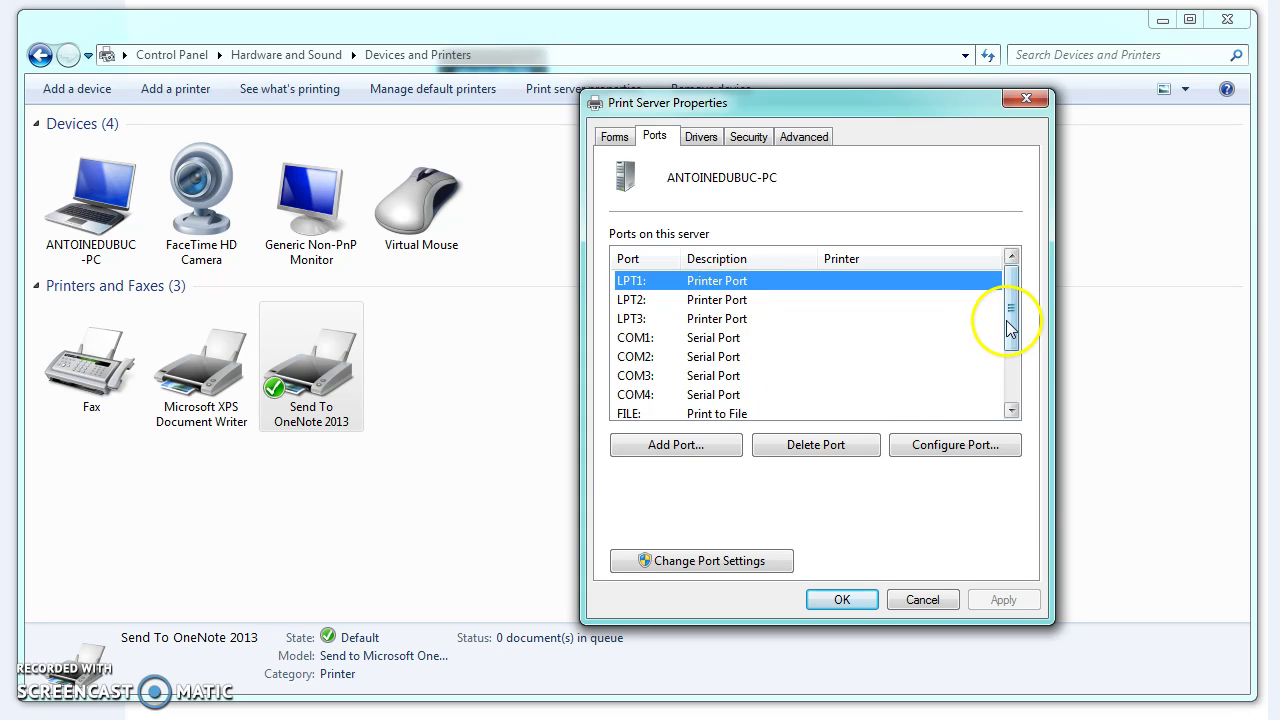
{"action": "scroll", "coordinate": [1011, 330], "scroll_direction": "down", "scroll_amount": 2}
{"action": "left_click", "coordinate": [645, 357]}
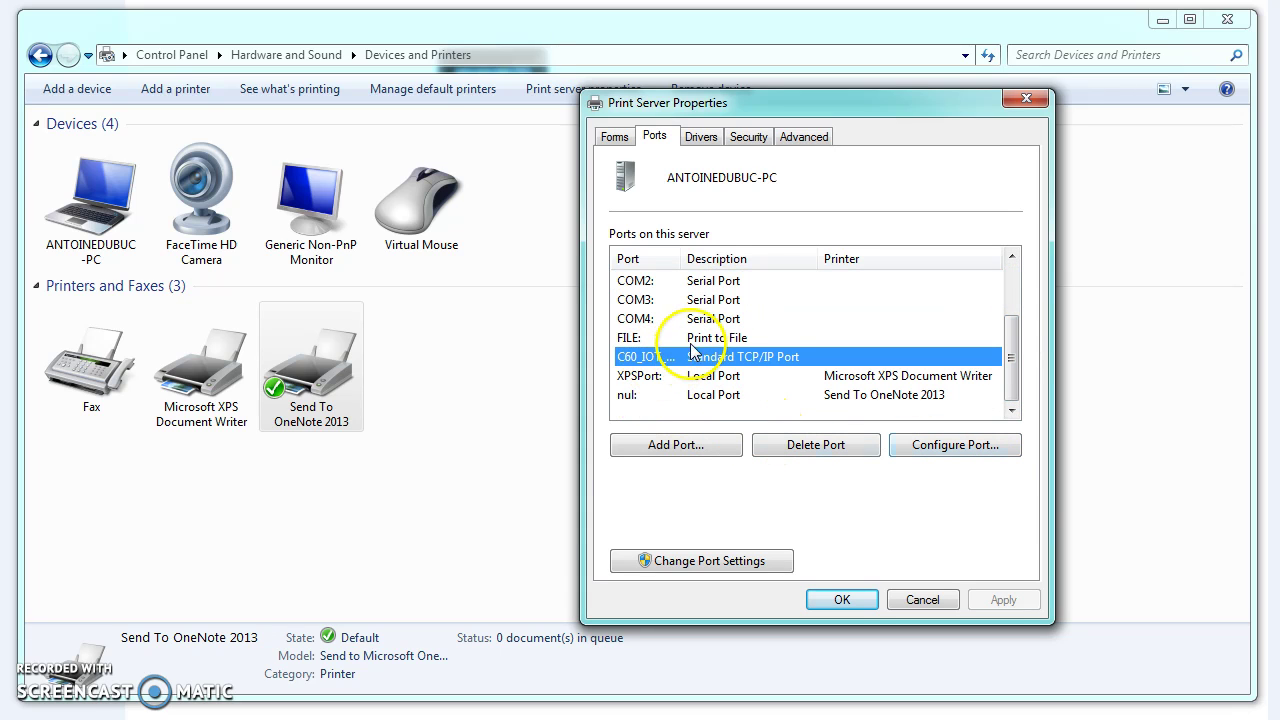
{"action": "left_click_drag", "start_coordinate": [678, 265], "coordinate": [750, 263]}
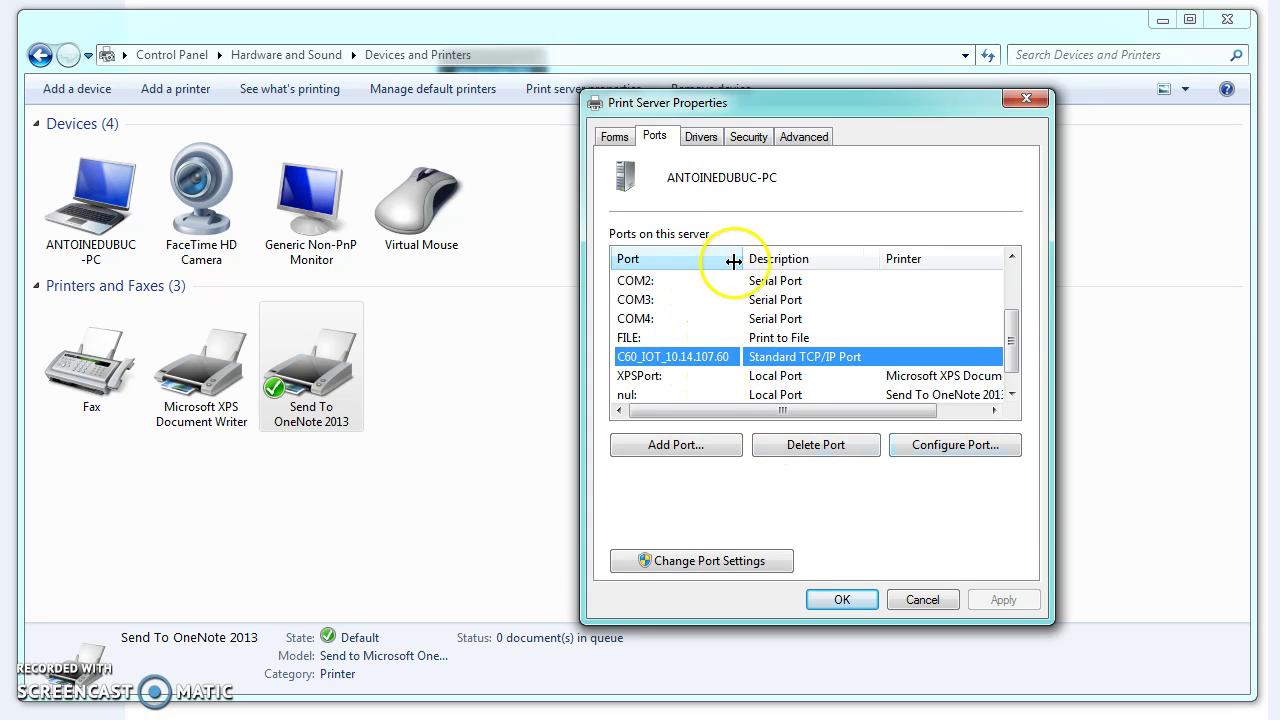
{"action": "left_click", "coordinate": [826, 450]}
{"action": "left_click", "coordinate": [785, 252]}
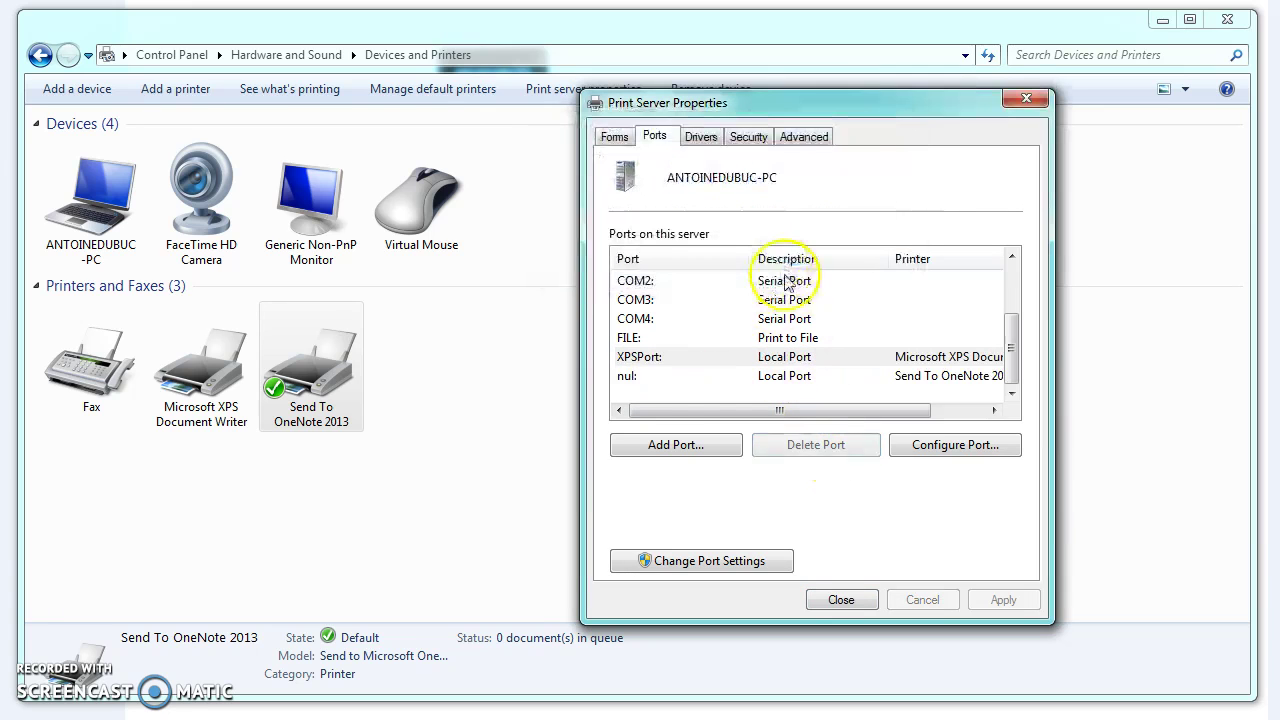
- Create a new Standard TCP/IP port for 10.14.107.60
{"action": "left_click", "coordinate": [676, 445]}
{"action": "left_click", "coordinate": [686, 226]}
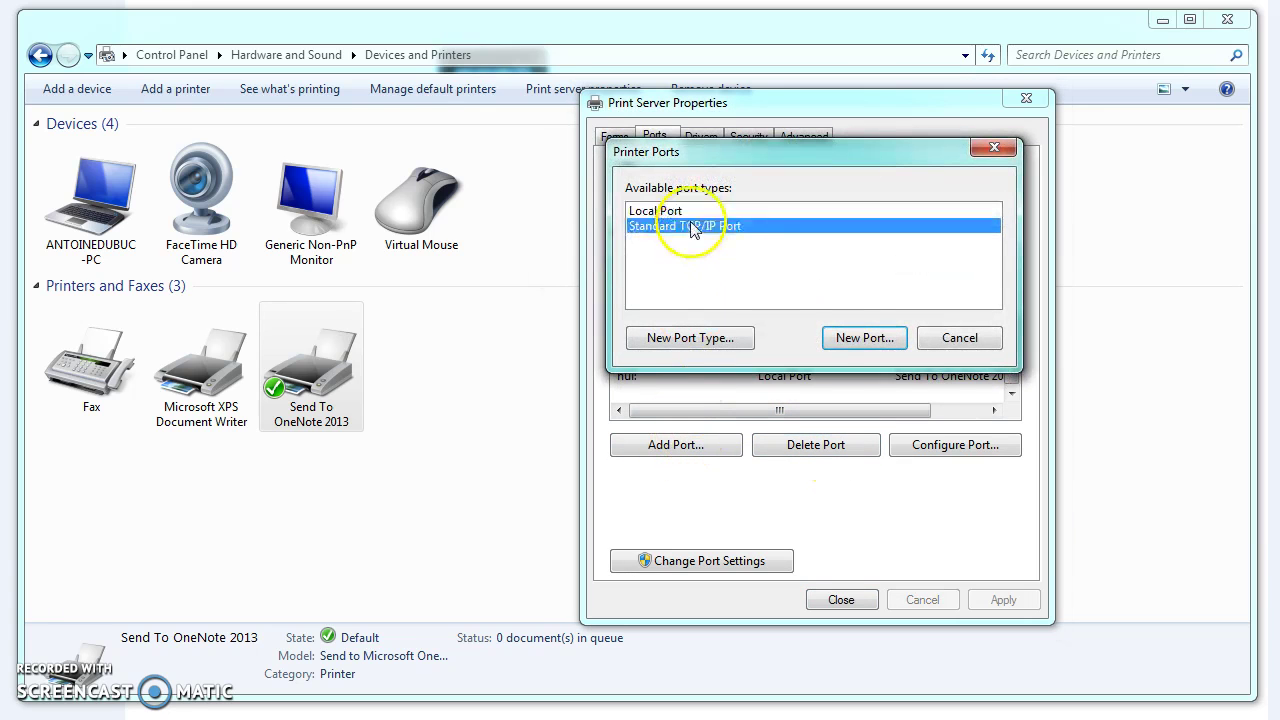
{"action": "left_click", "coordinate": [855, 338]}
{"action": "left_click", "coordinate": [1069, 557]}
{"action": "type", "text": "10.14.107.60"}
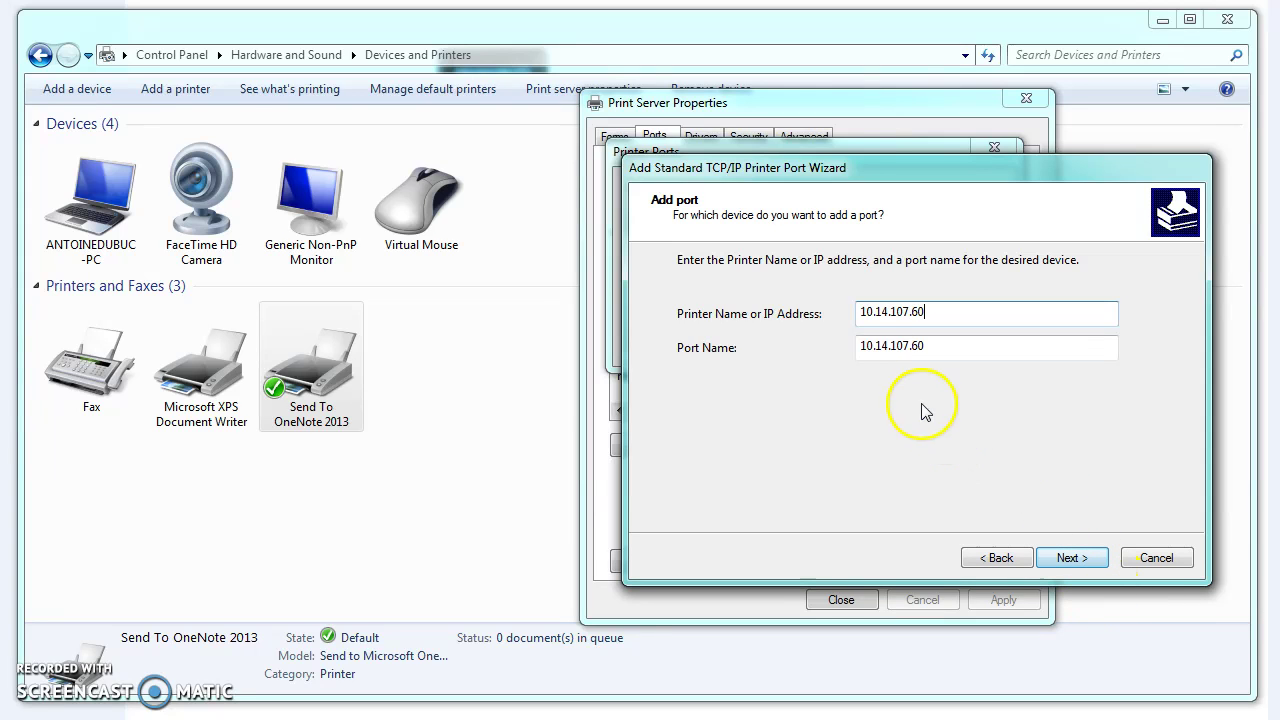
{"action": "left_click", "coordinate": [1080, 563]}
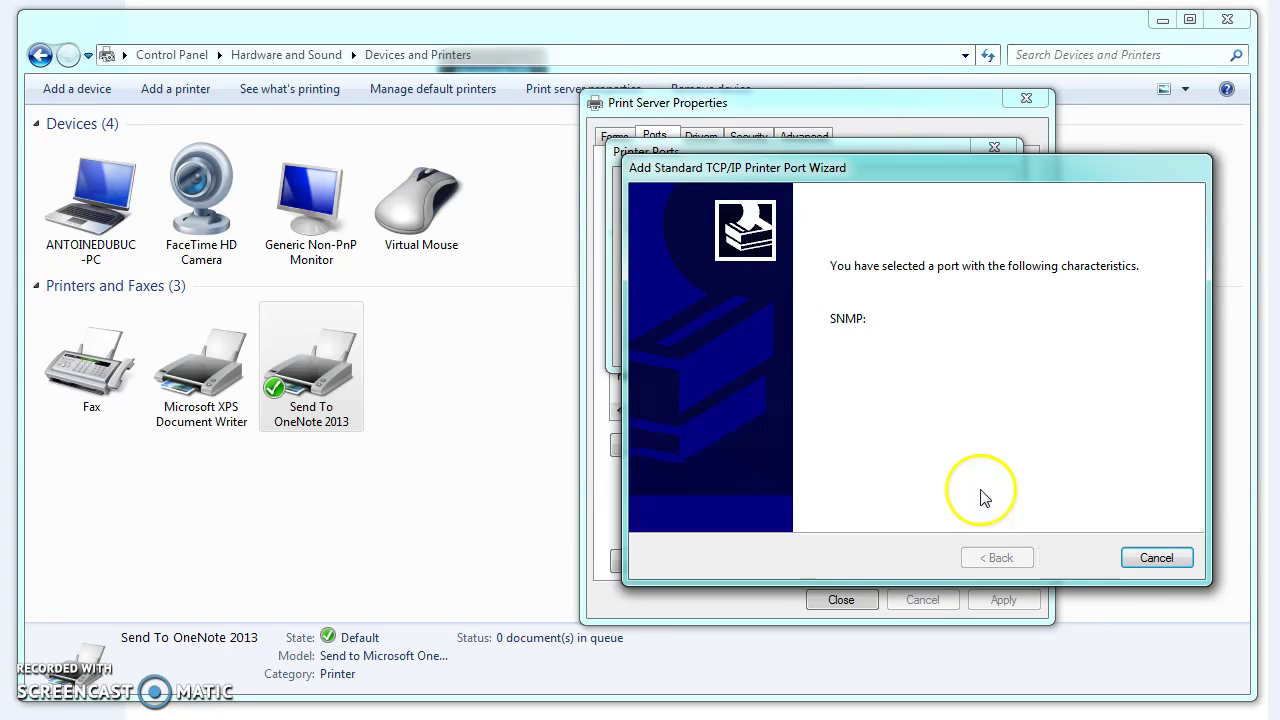
{"action": "left_click", "coordinate": [1071, 557]}
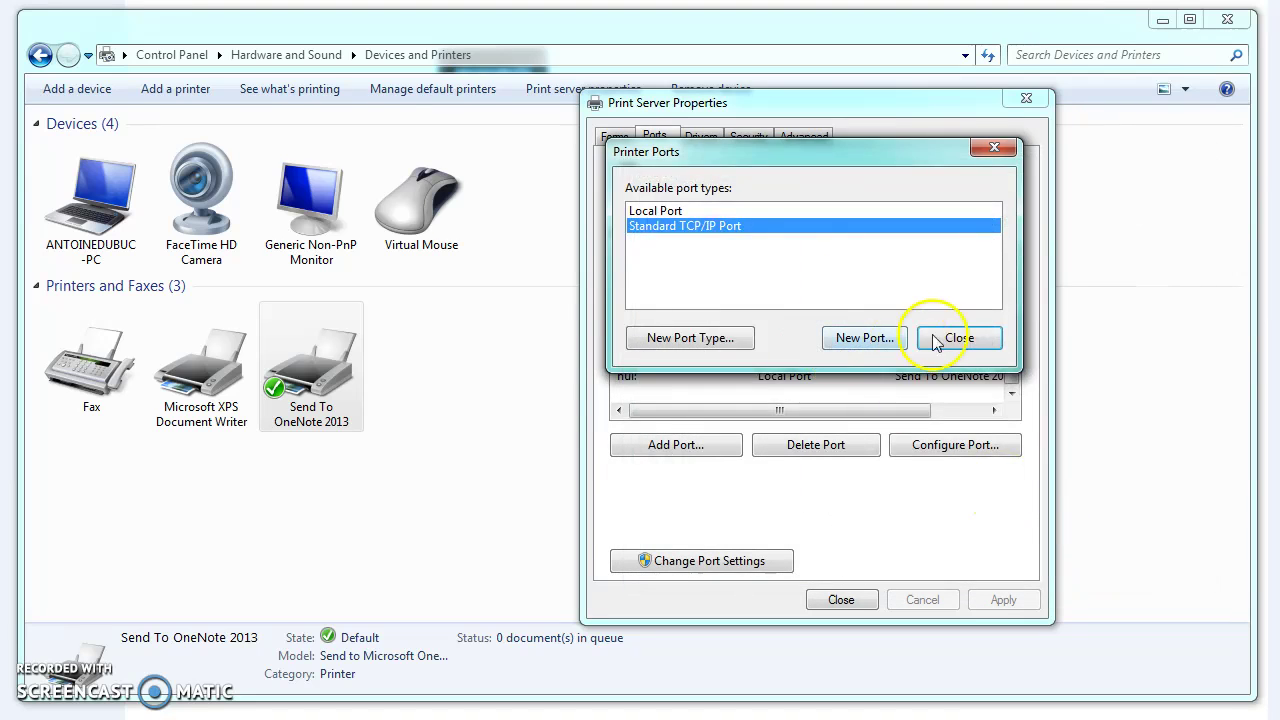
{"action": "left_click", "coordinate": [952, 261]}
- Review the 10.14.107.60 port's Raw port number, then close the print server properties
{"action": "left_click", "coordinate": [680, 375]}
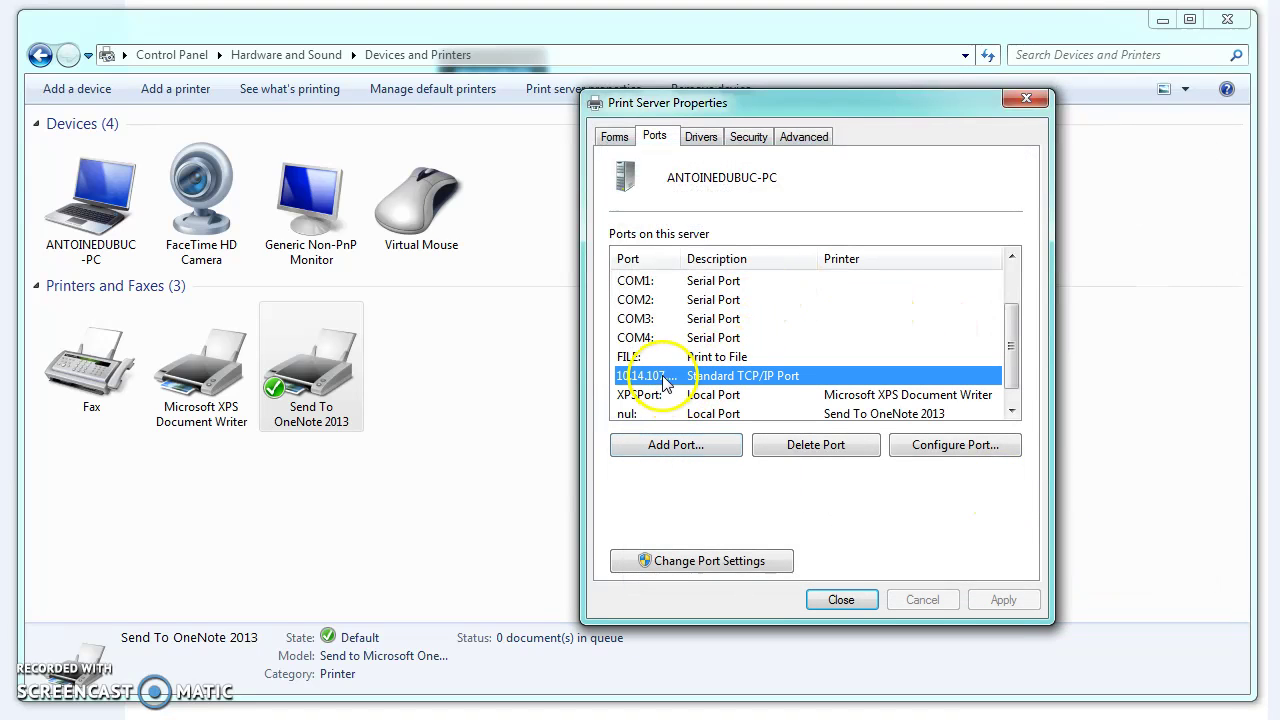
{"action": "left_click_drag", "start_coordinate": [683, 257], "coordinate": [737, 257]}
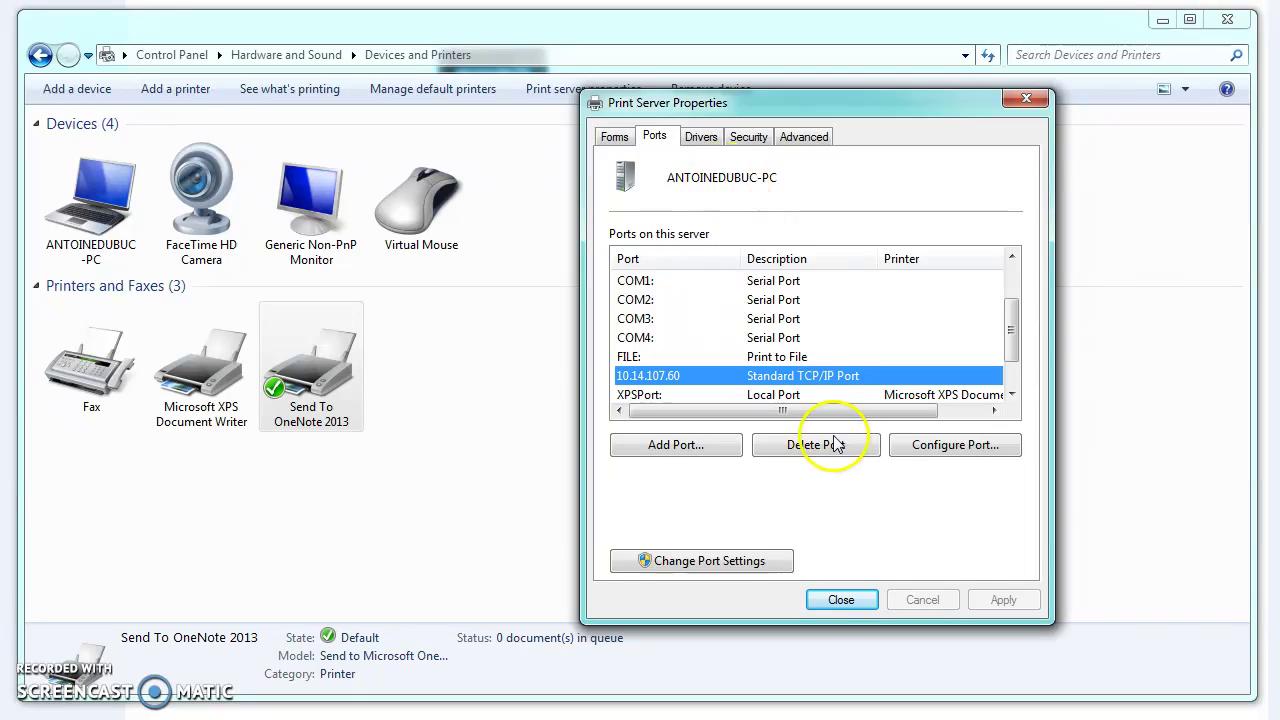
{"action": "left_click", "coordinate": [926, 450]}
{"action": "left_click", "coordinate": [805, 392]}
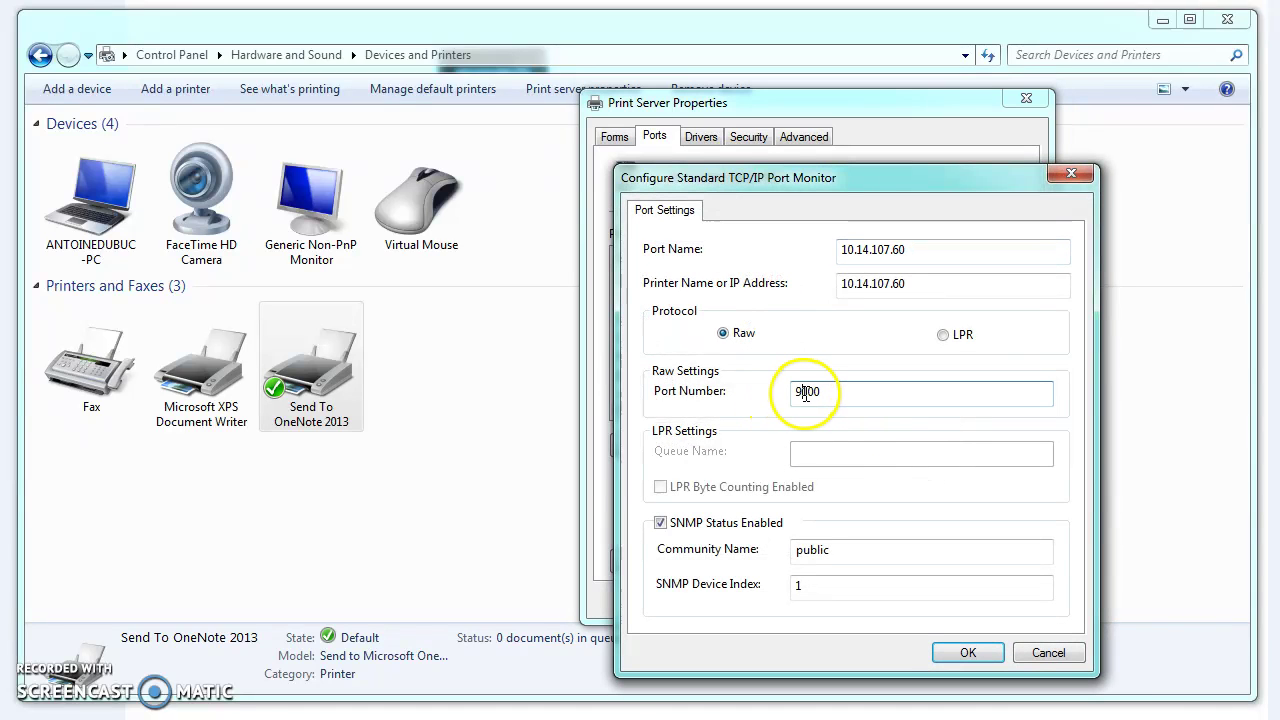
{"action": "left_click_drag", "start_coordinate": [807, 393], "coordinate": [801, 393]}
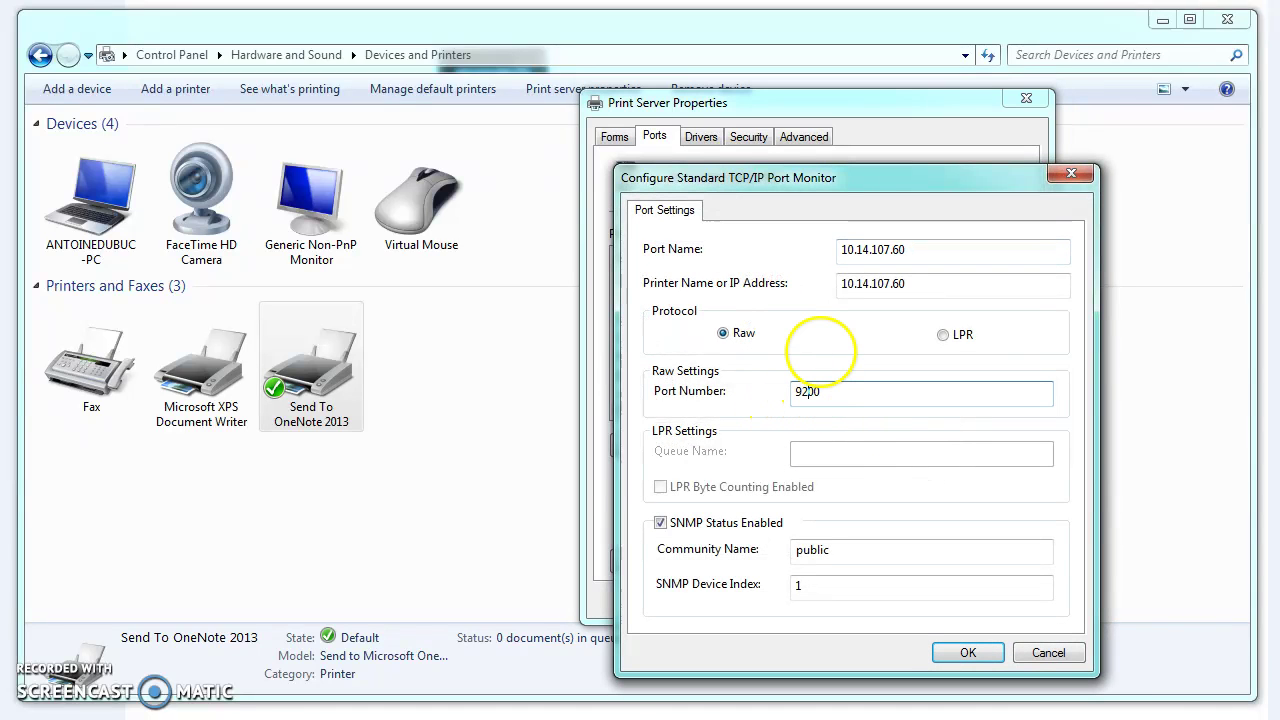
{"action": "left_click", "coordinate": [966, 652]}
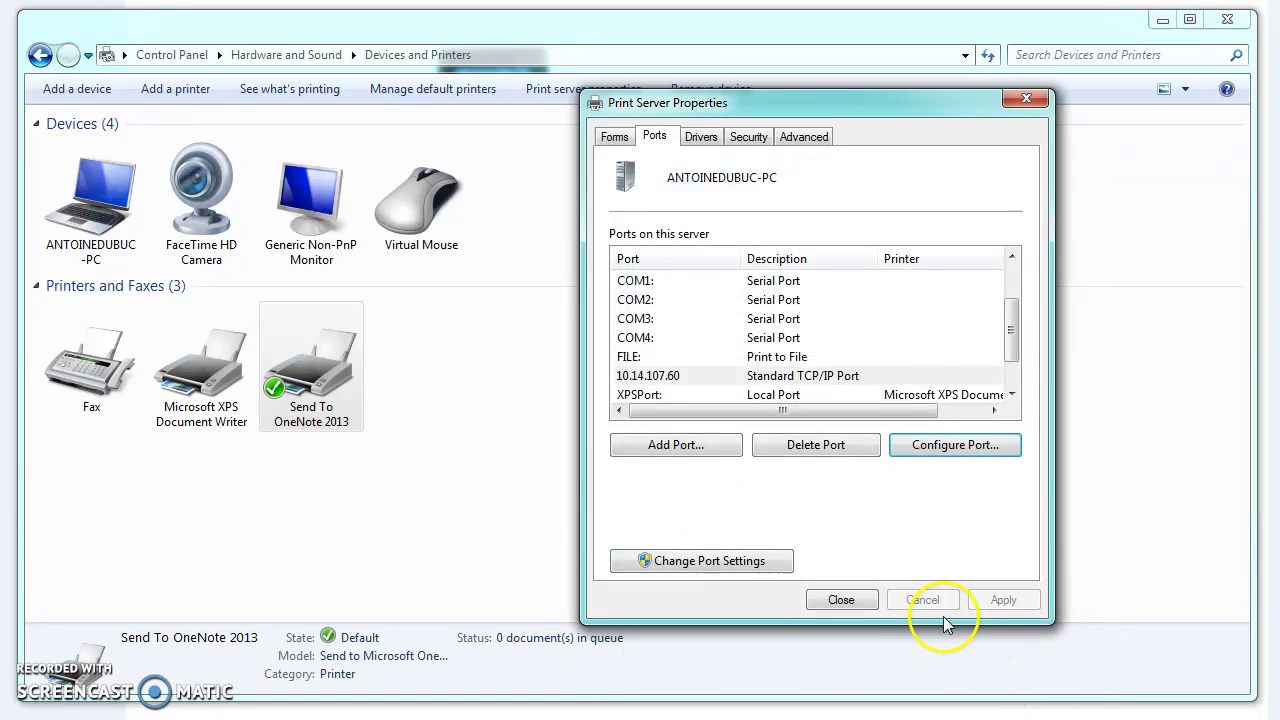
{"action": "left_click", "coordinate": [841, 600]}
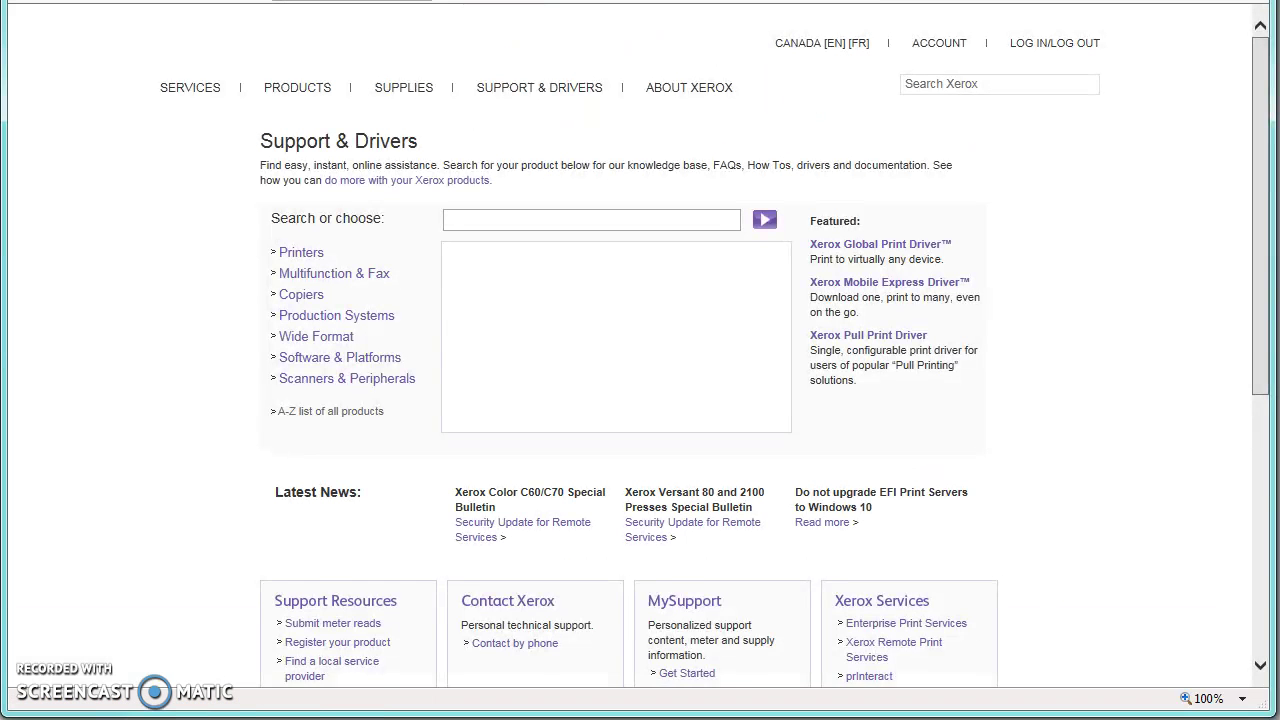
- Go from the Xerox homepage to the Support and Drivers page
{"action": "left_click", "coordinate": [575, 92]}
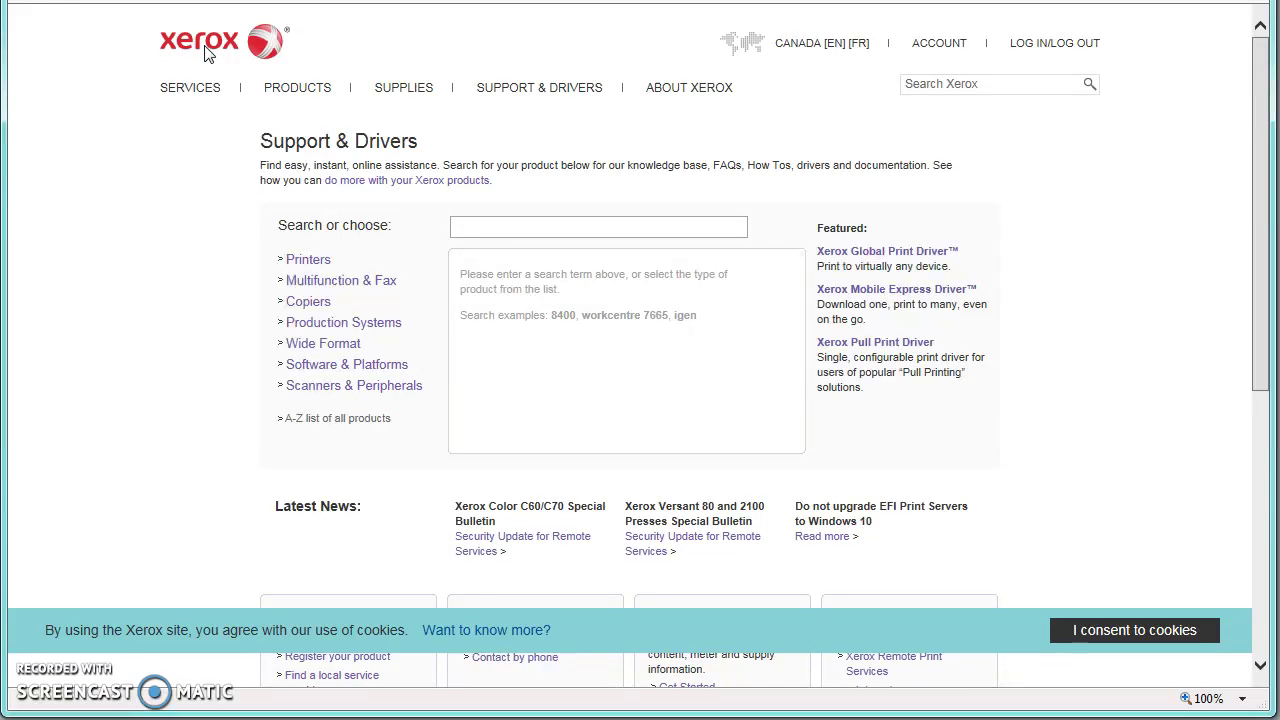
{"action": "left_click", "coordinate": [207, 52]}
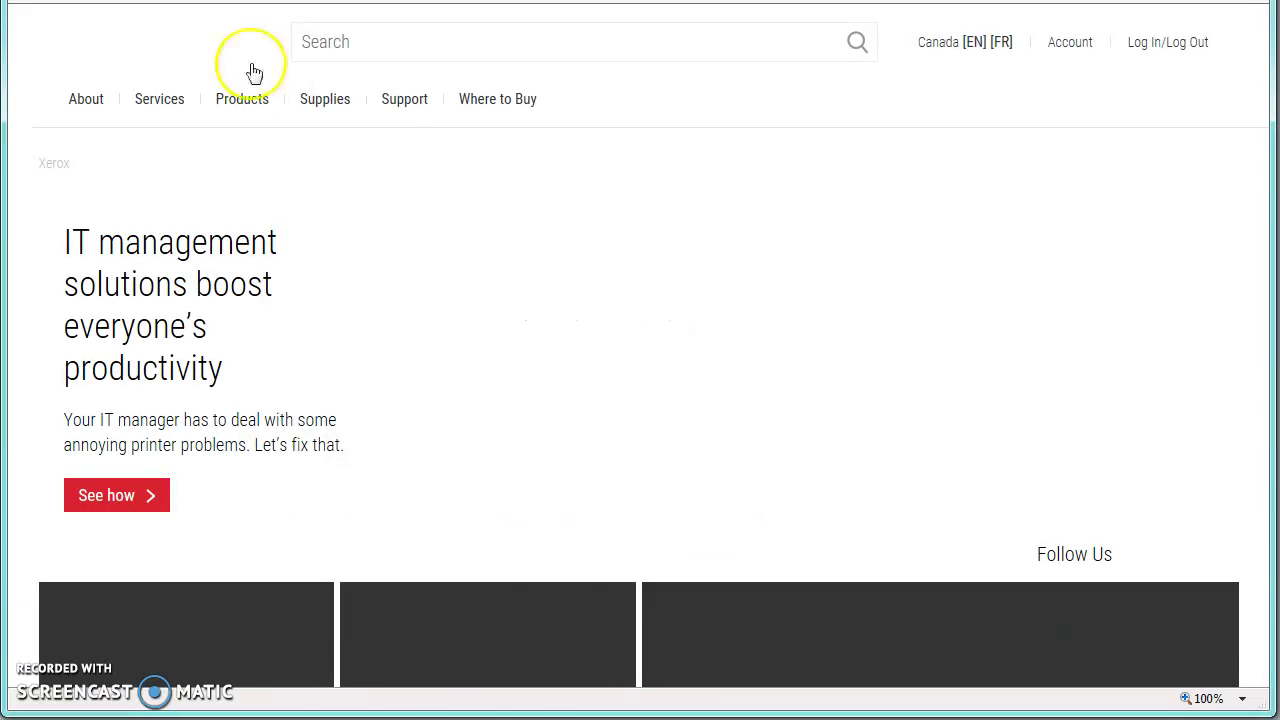
{"action": "left_click", "coordinate": [404, 99]}
{"action": "left_click", "coordinate": [441, 212]}
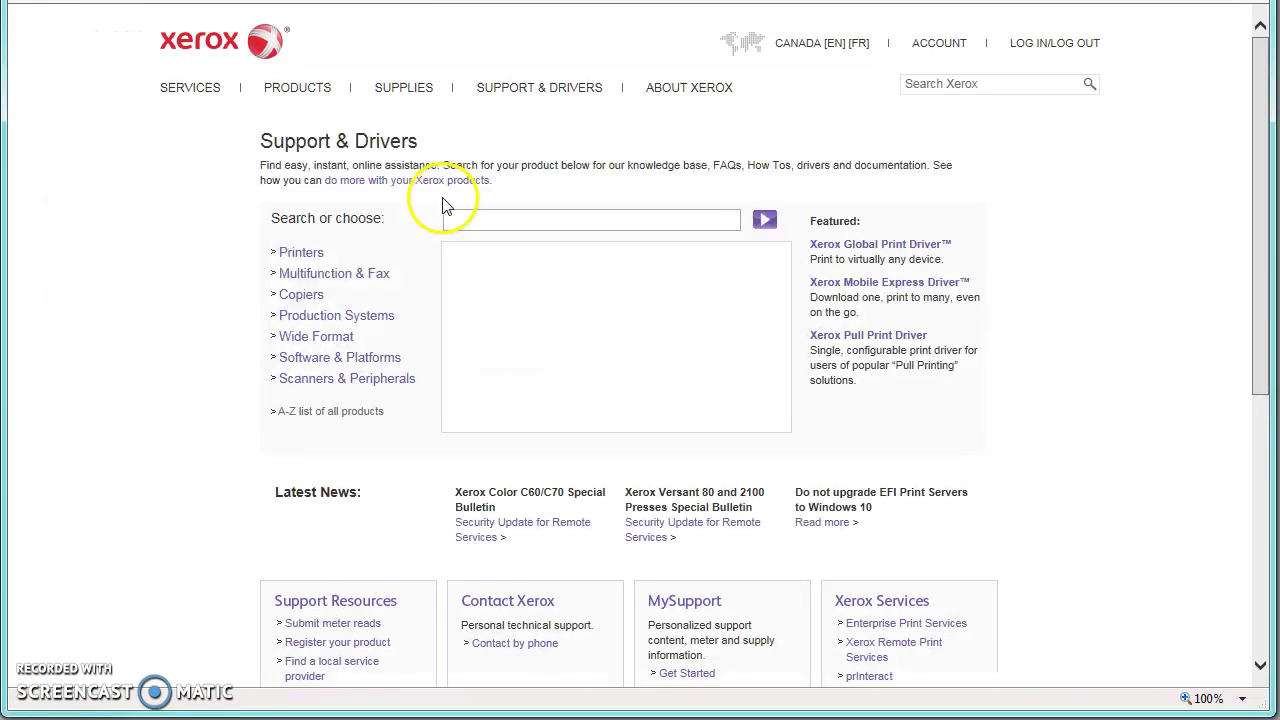
- Search 'c60' and select Xerox Color C60/C70 from the suggestions
{"action": "left_click", "coordinate": [510, 225]}
{"action": "type", "text": "c6"}
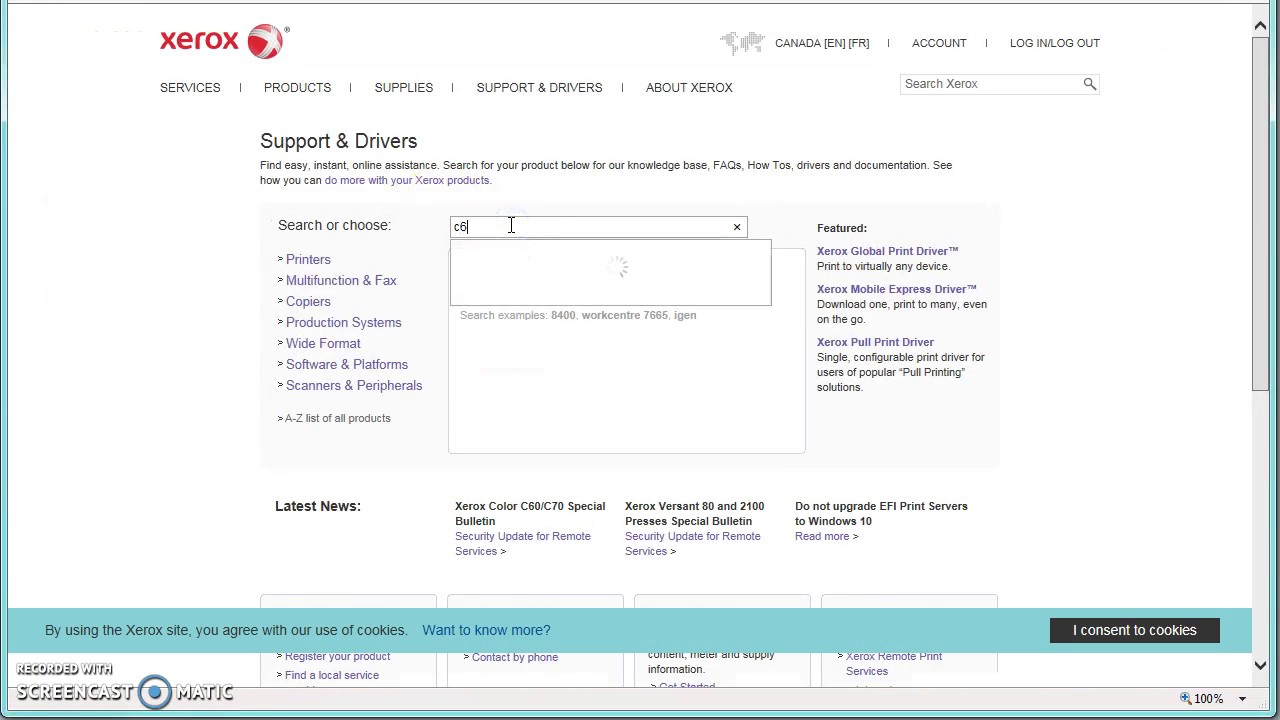
{"action": "type", "text": "0"}
{"action": "left_click", "coordinate": [537, 318]}
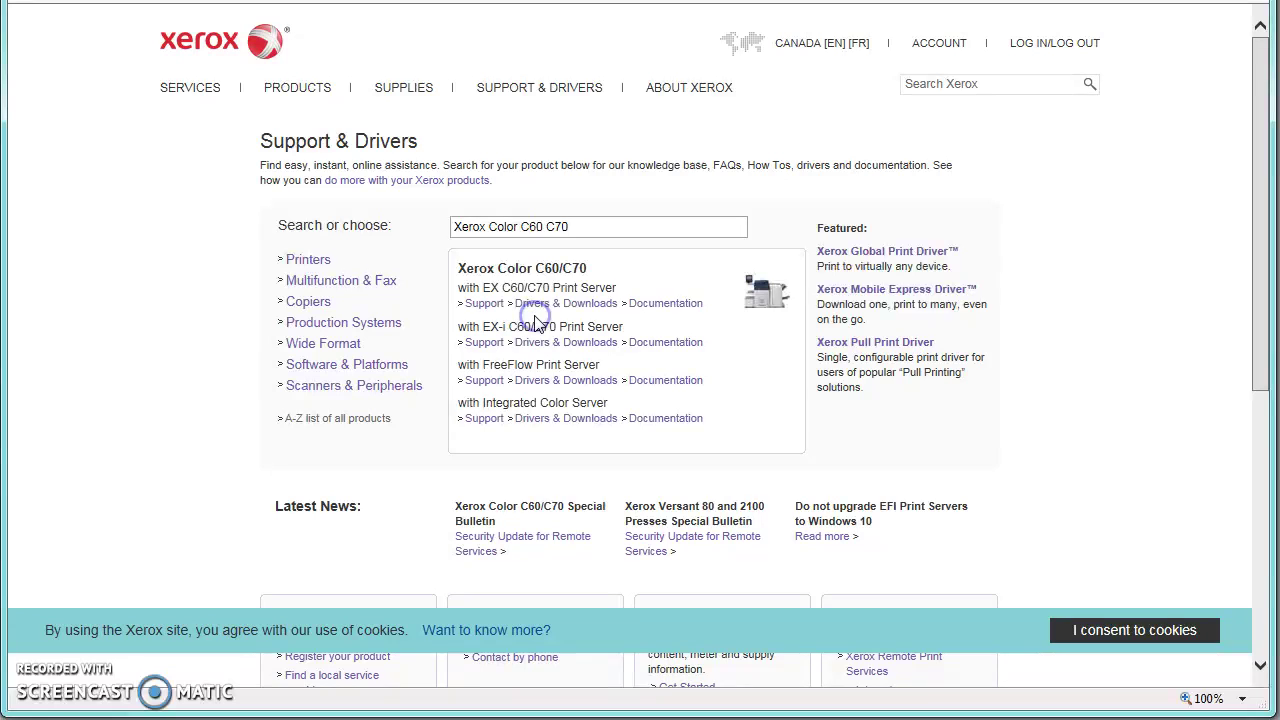
{"action": "left_click_drag", "start_coordinate": [458, 402], "coordinate": [606, 402]}
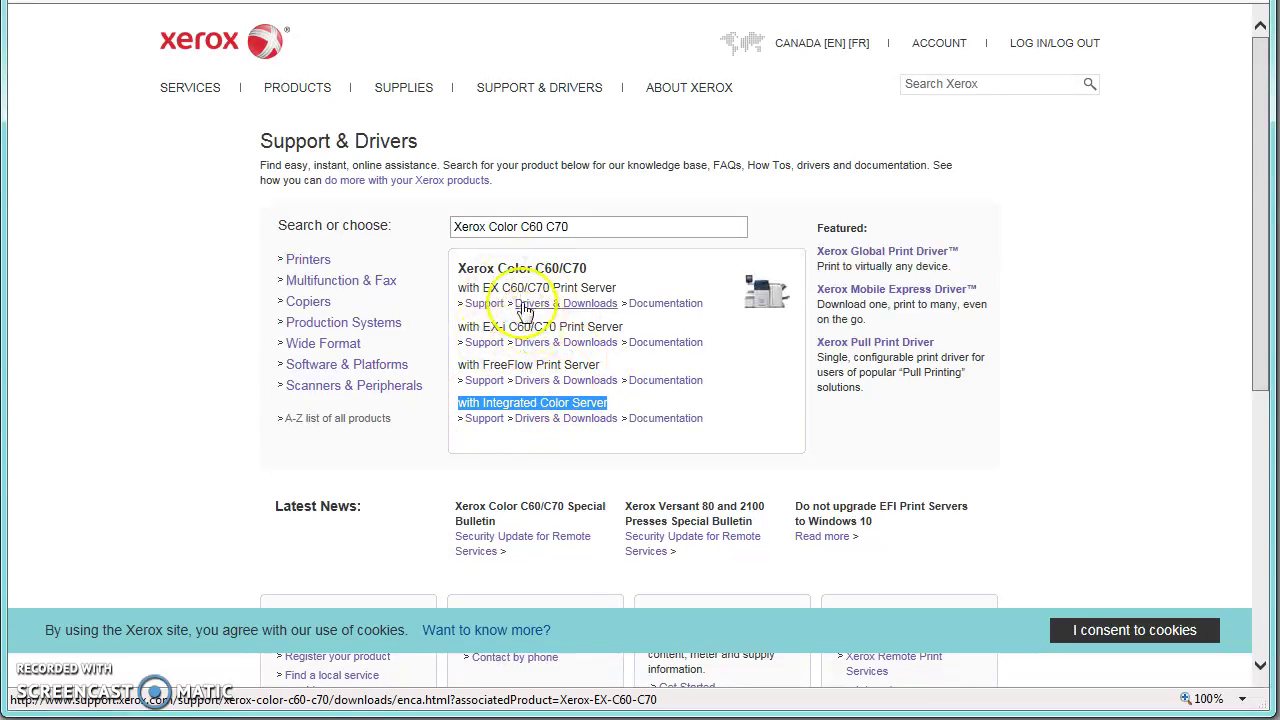
- Filter Integrated Color Server downloads to PostScript and open the PS Driver 64-bit page
{"action": "left_click", "coordinate": [555, 423]}
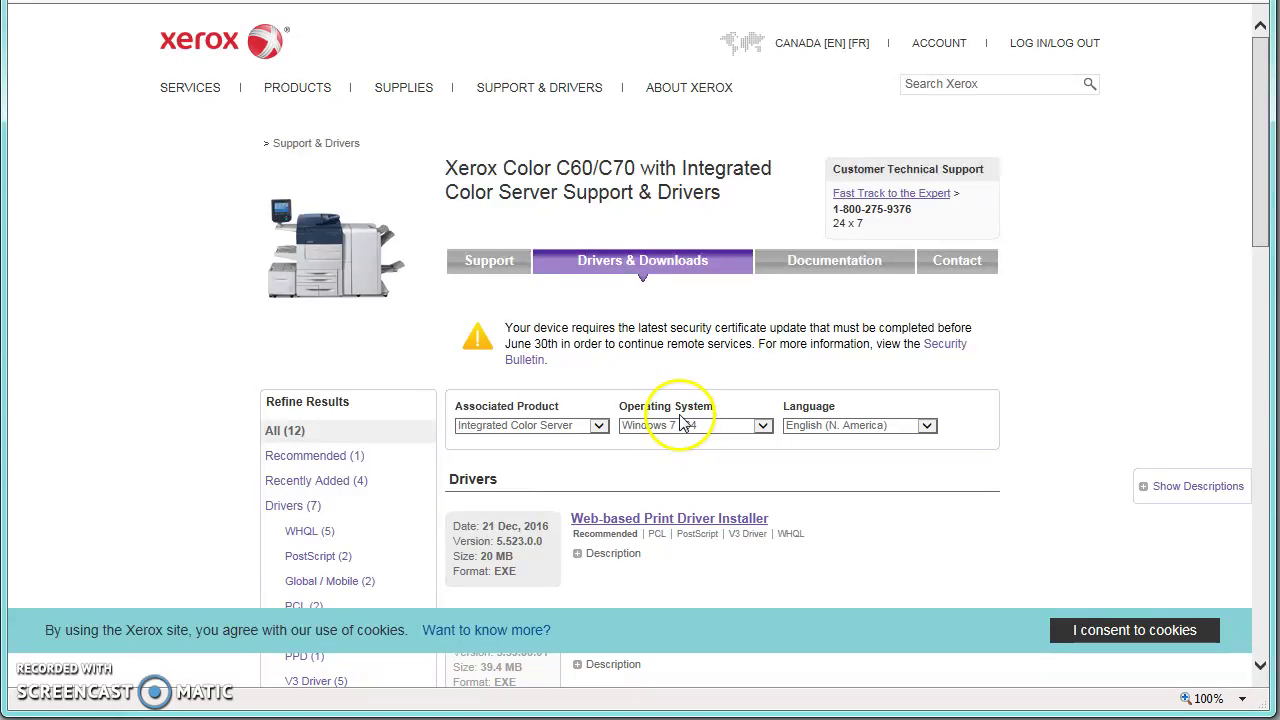
{"action": "left_click", "coordinate": [335, 553]}
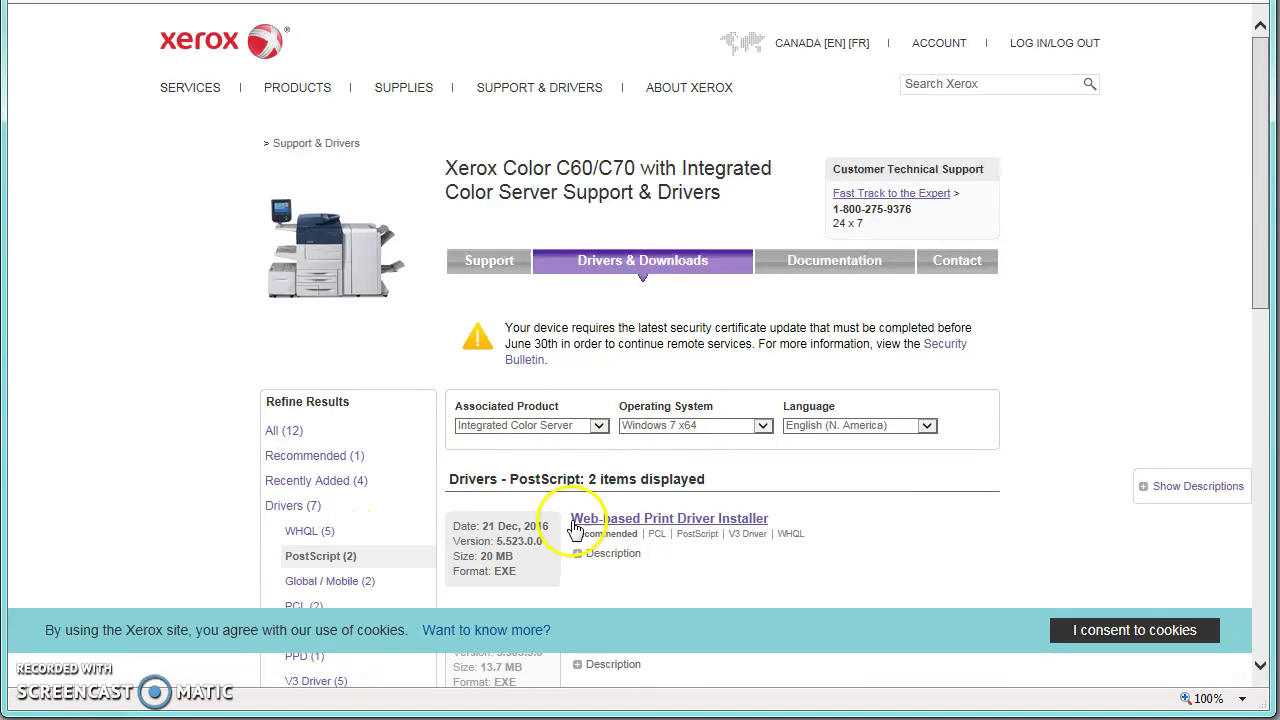
{"action": "scroll", "coordinate": [655, 495], "scroll_direction": "down", "scroll_amount": 2}
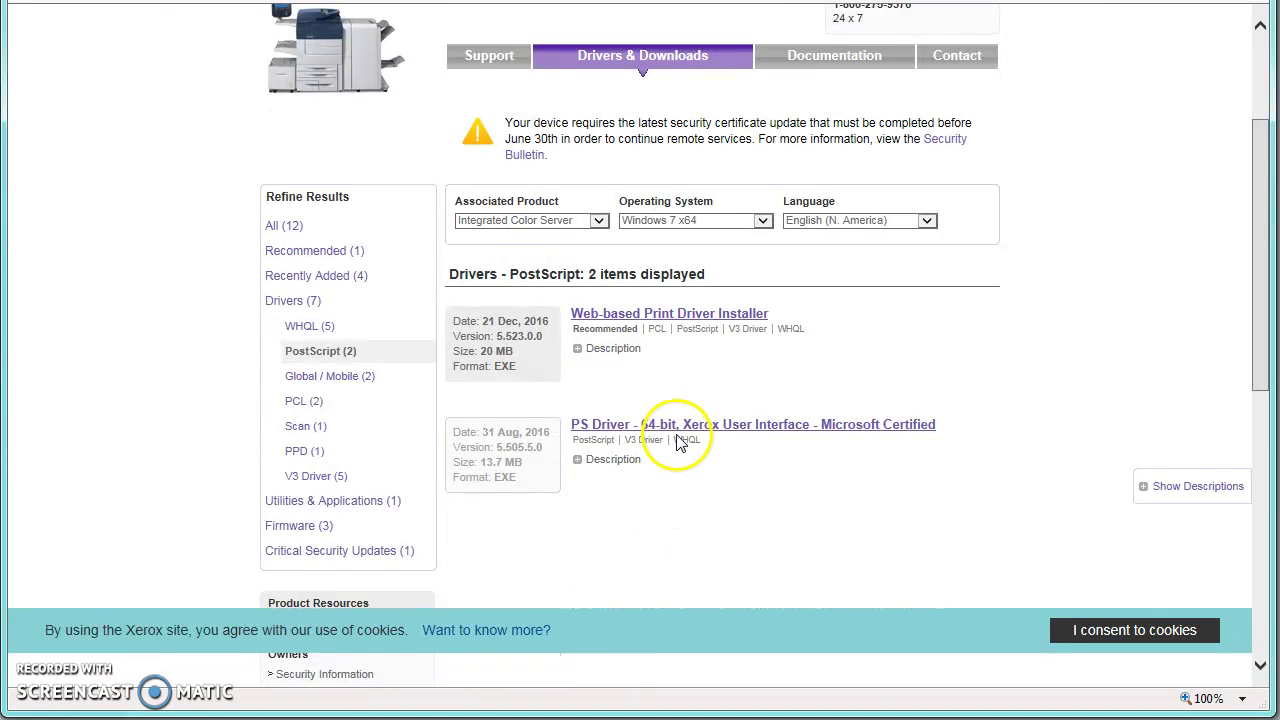
{"action": "left_click", "coordinate": [674, 442]}
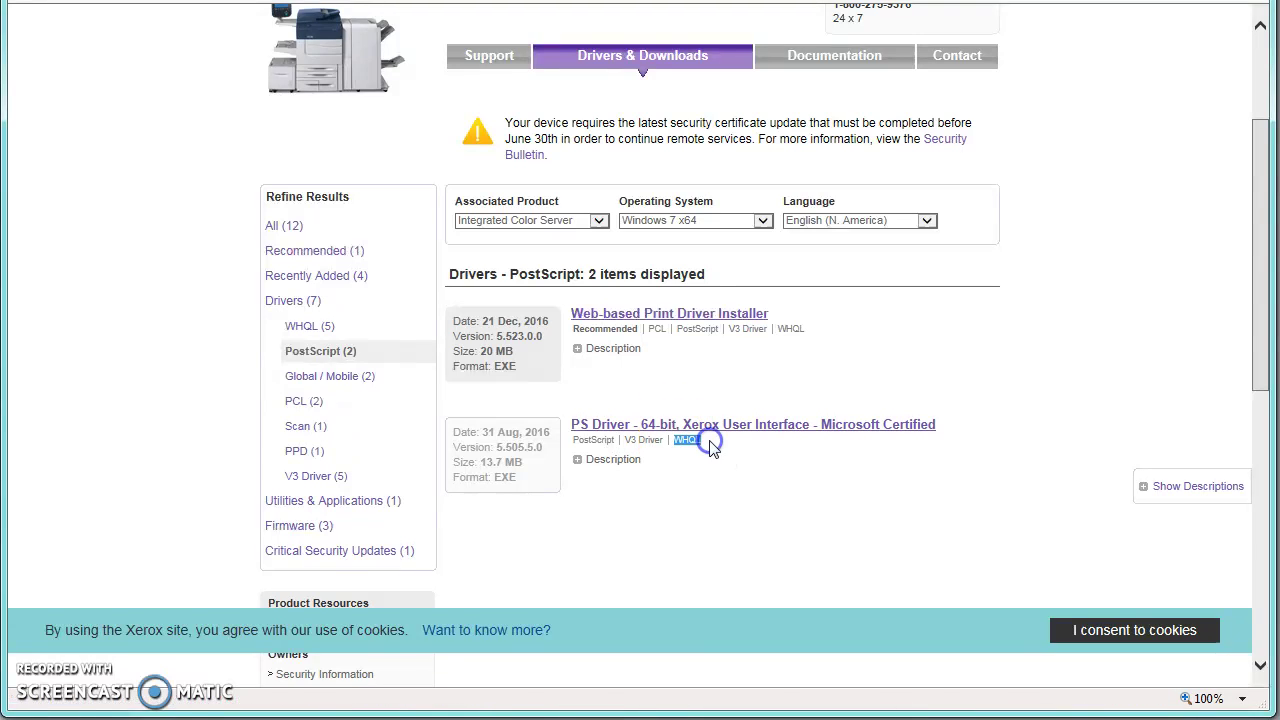
{"action": "left_click", "coordinate": [709, 428]}
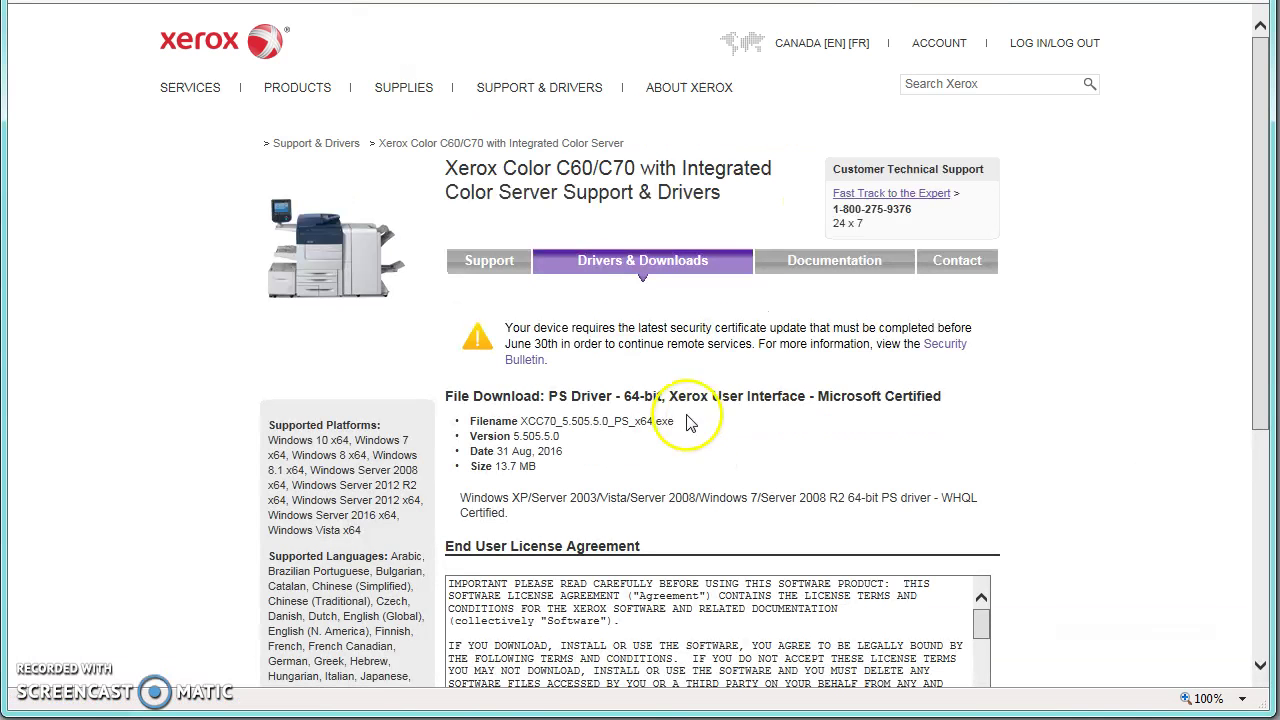
{"action": "scroll", "coordinate": [1005, 428], "scroll_direction": "down", "scroll_amount": 3}
{"action": "scroll", "coordinate": [1012, 425], "scroll_direction": "down", "scroll_amount": 3}
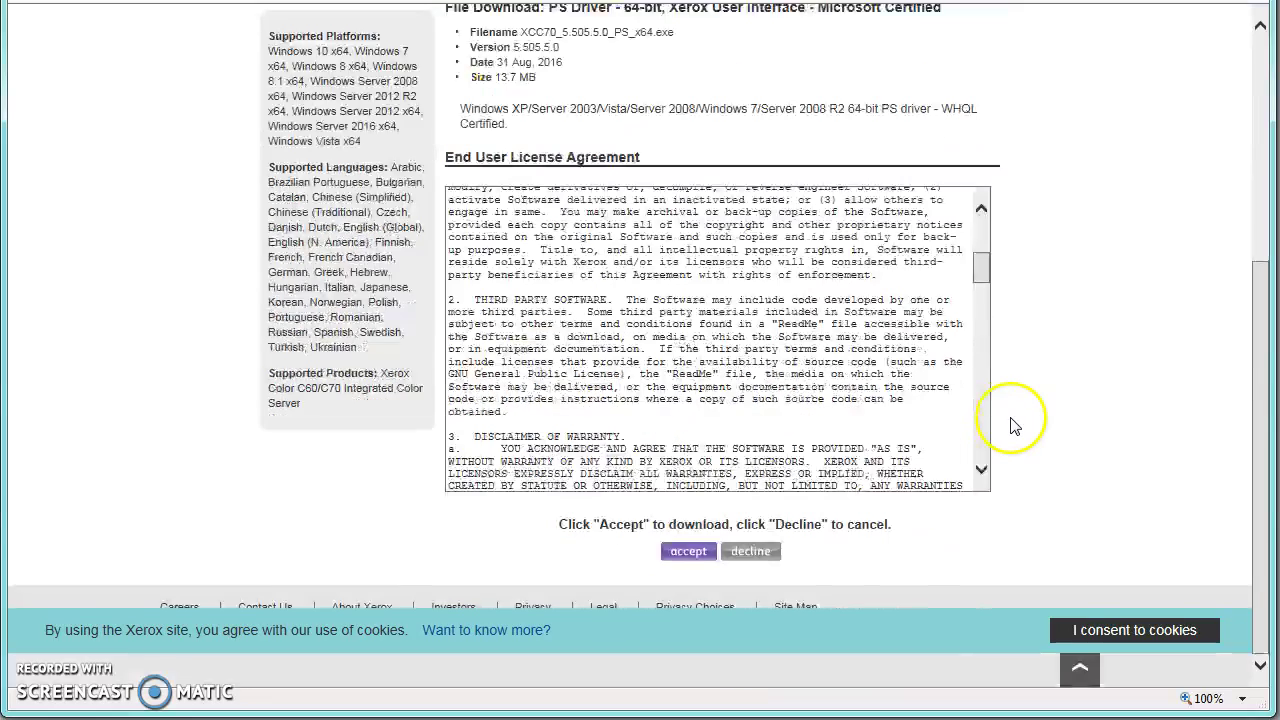
- Accept the Xerox licence and save XCC70_5.505.5.0_PS_x64.exe
{"action": "left_click", "coordinate": [696, 556]}
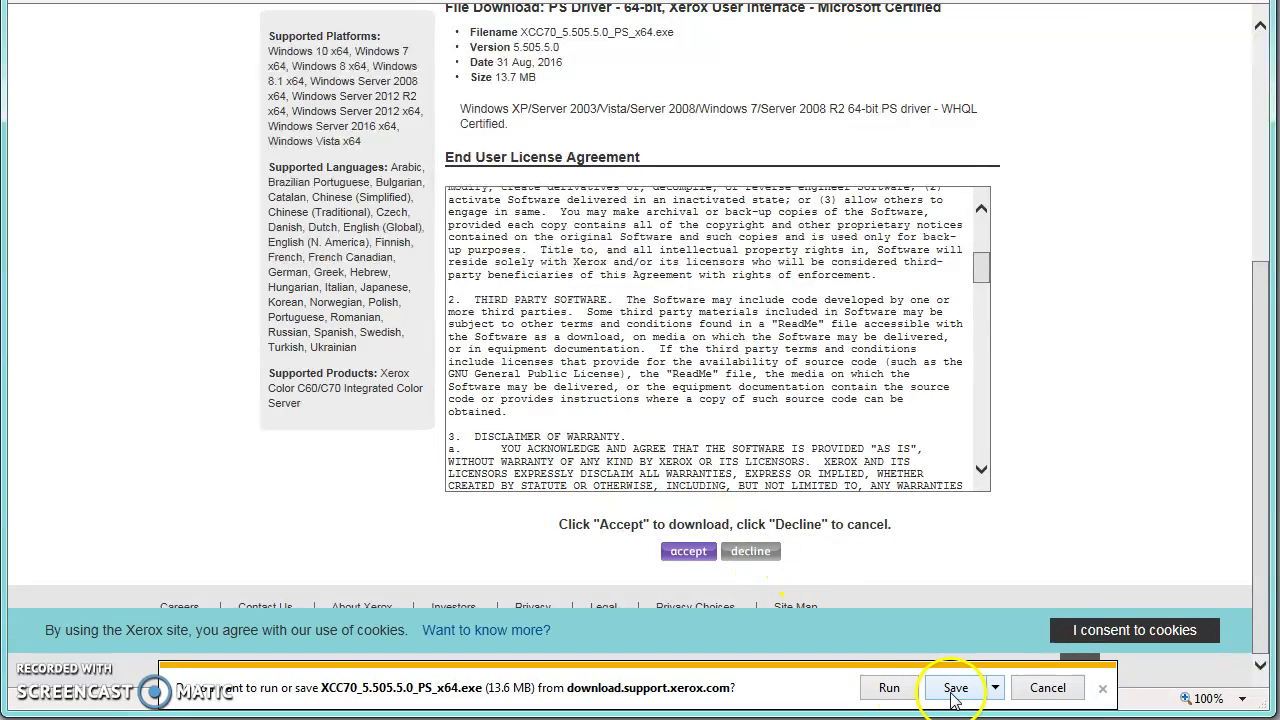
{"action": "left_click", "coordinate": [955, 688]}
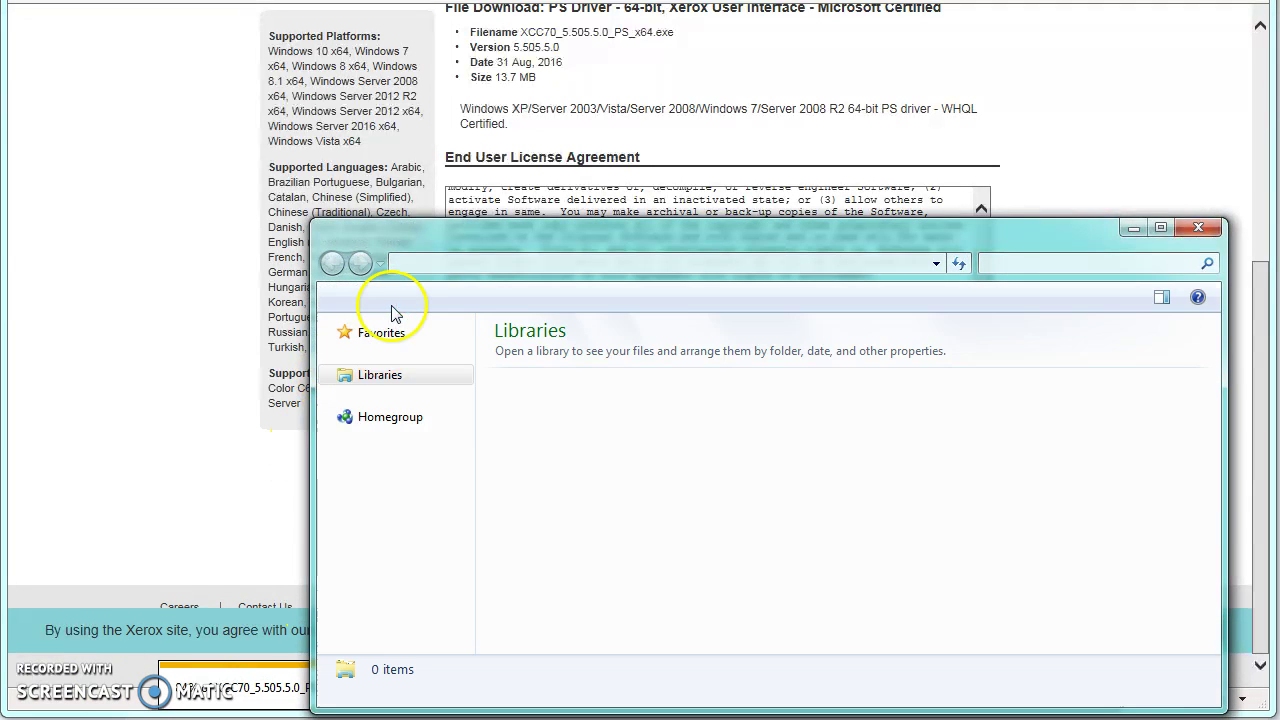
- Launch XCC70_5.505.5.0_PS_x64 from Downloads, past the security warning
{"action": "left_click", "coordinate": [391, 375]}
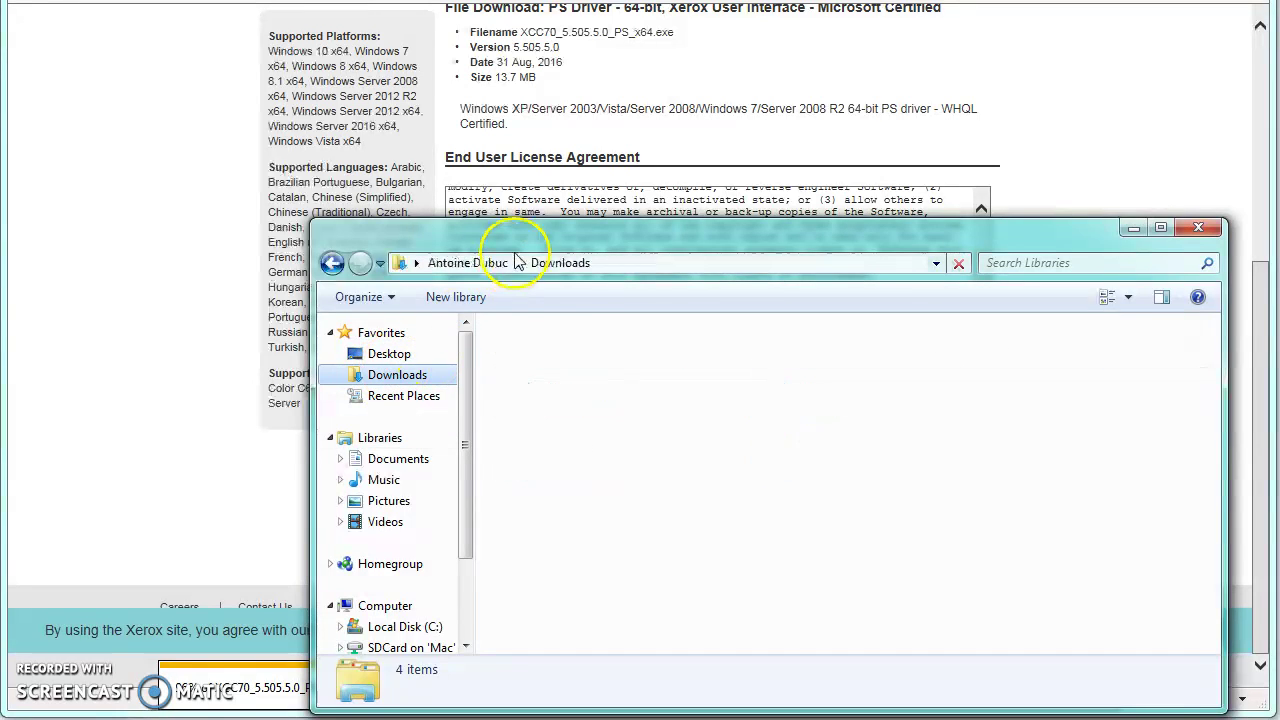
{"action": "left_click_drag", "start_coordinate": [345, 229], "coordinate": [224, 97]}
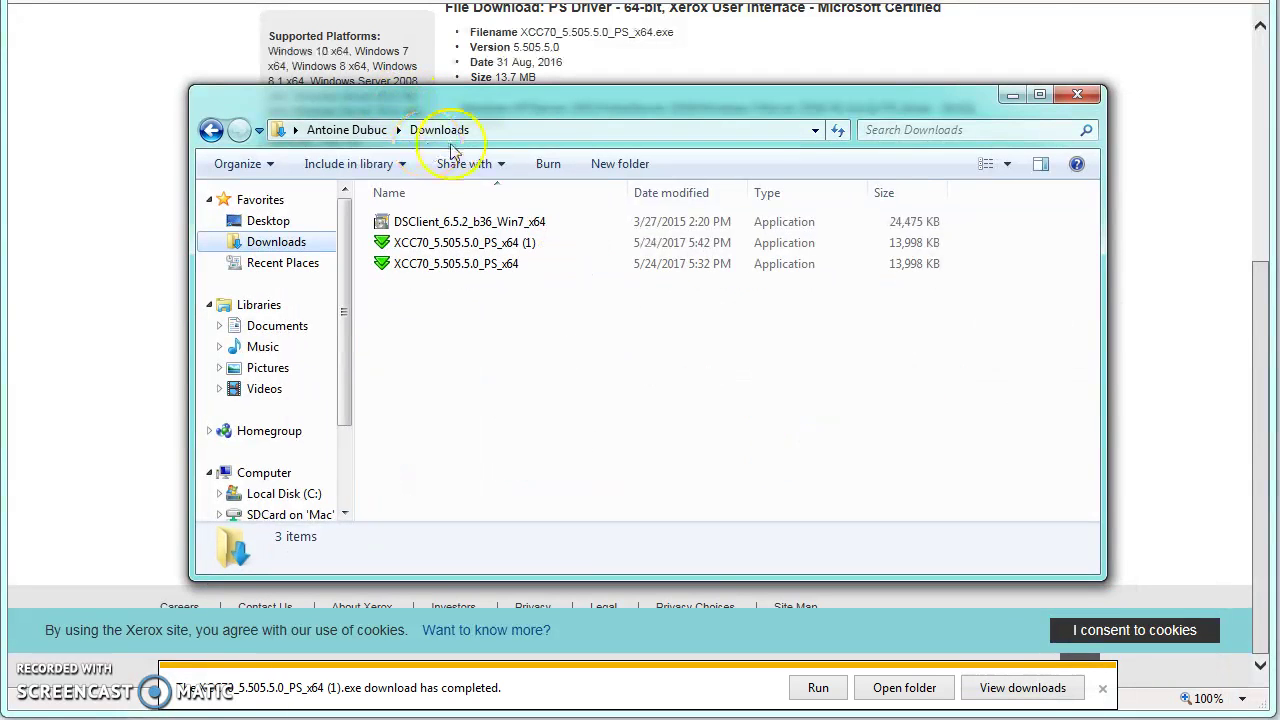
{"action": "left_click", "coordinate": [499, 267]}
{"action": "double_click", "coordinate": [499, 265]}
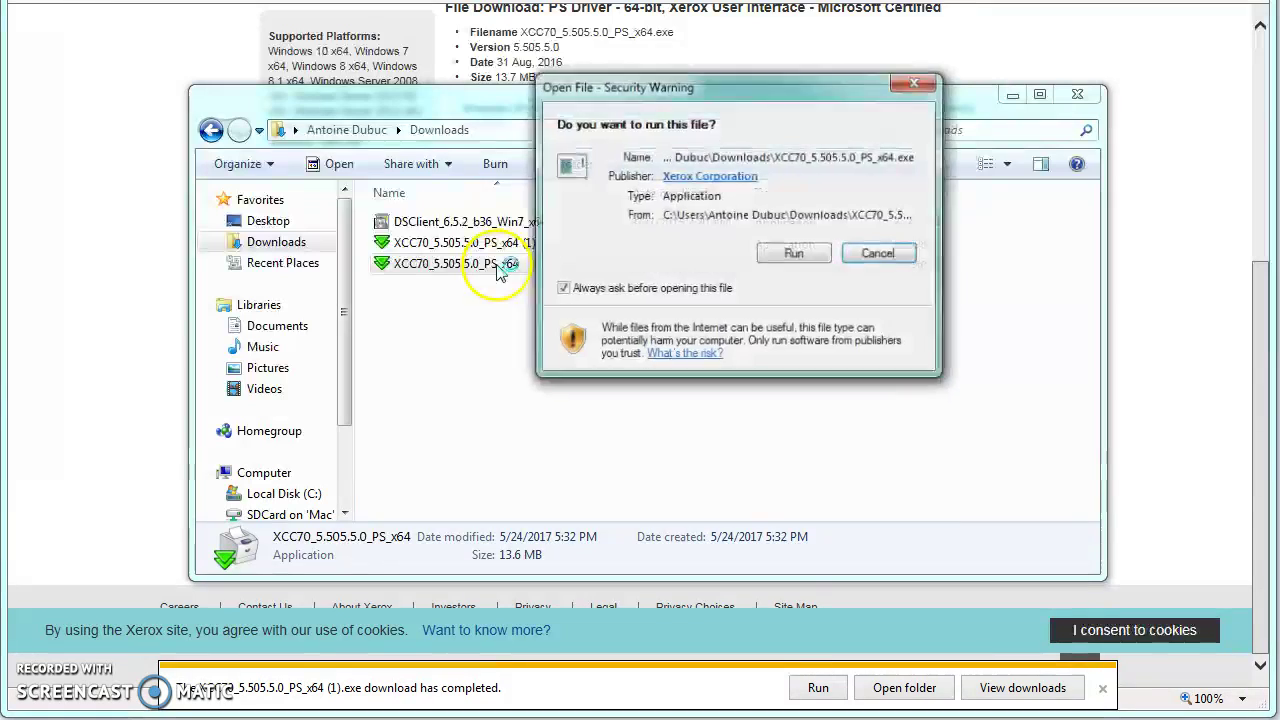
{"action": "left_click", "coordinate": [803, 251]}
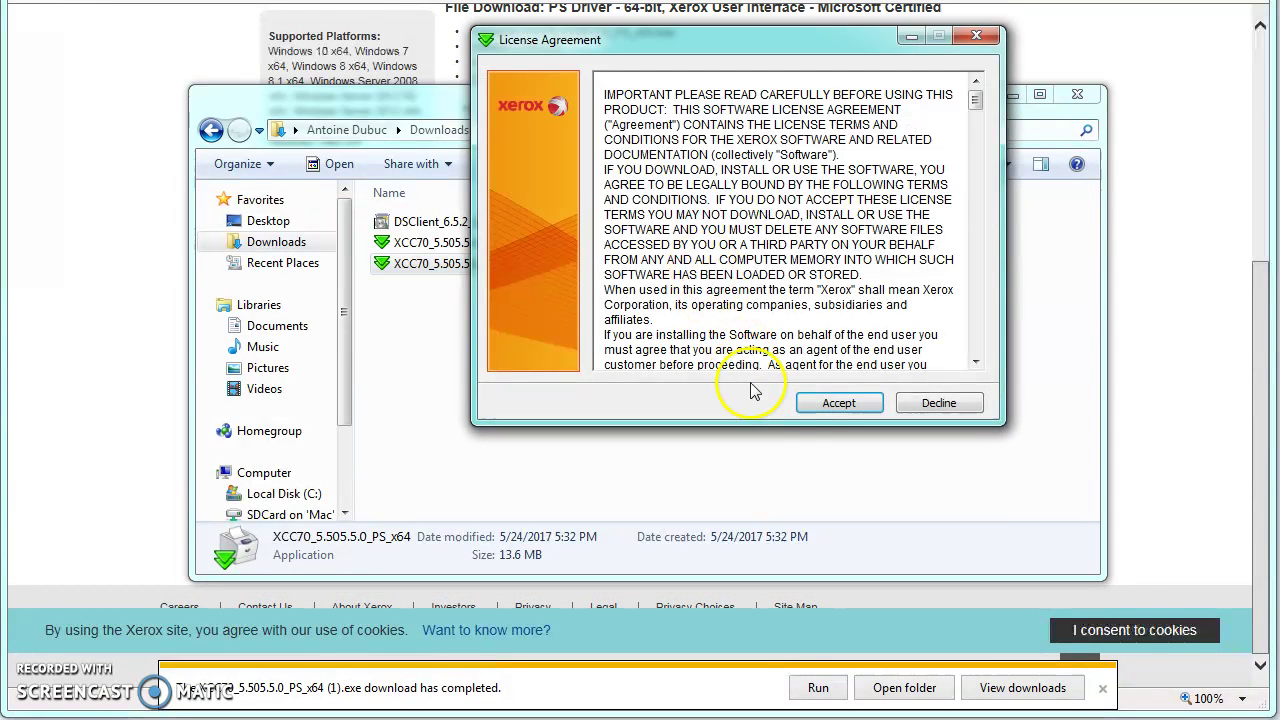
- Accept the Xerox licence and extract the driver files to C:\Xerox, approving UAC
{"action": "left_click", "coordinate": [838, 402]}
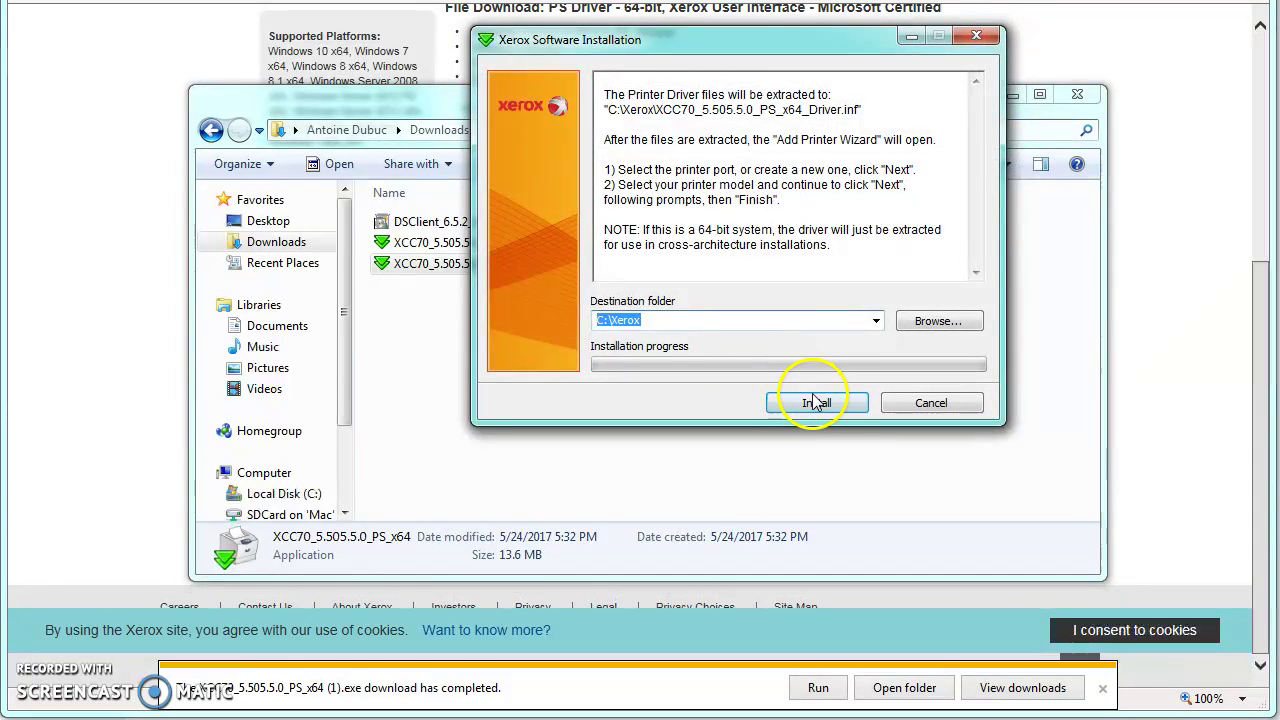
{"action": "left_click", "coordinate": [815, 401]}
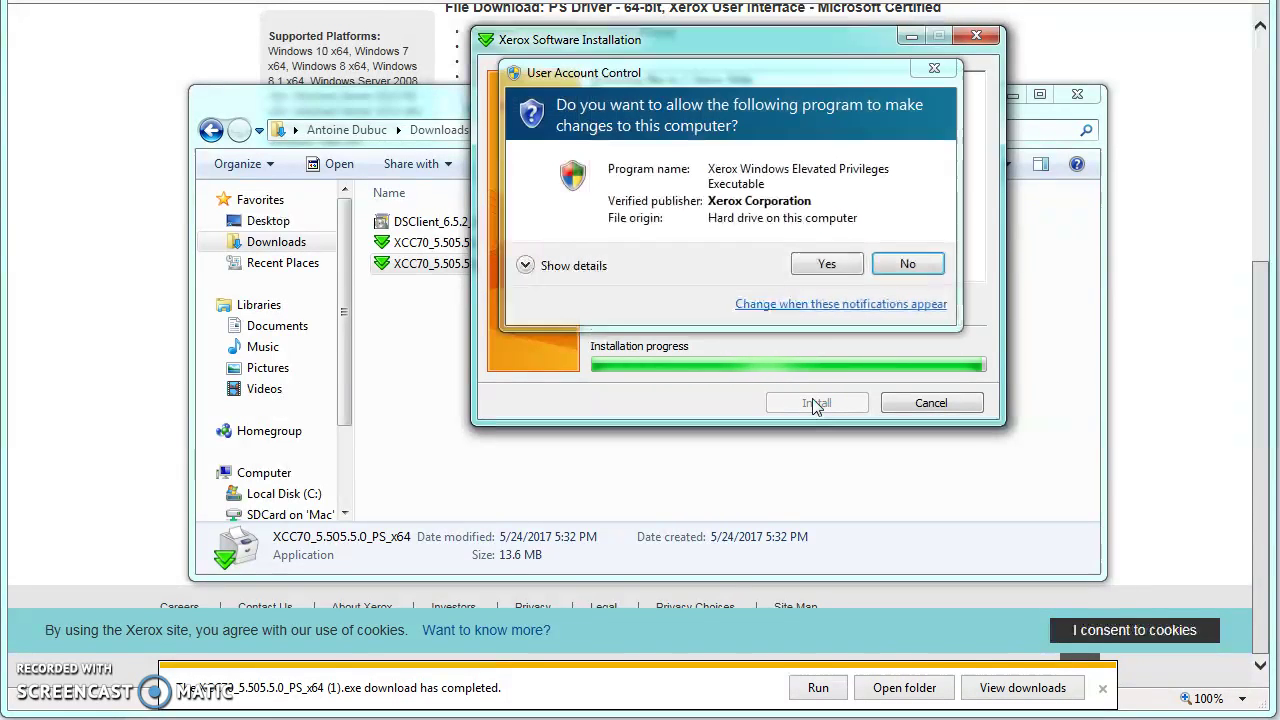
{"action": "left_click", "coordinate": [824, 263]}
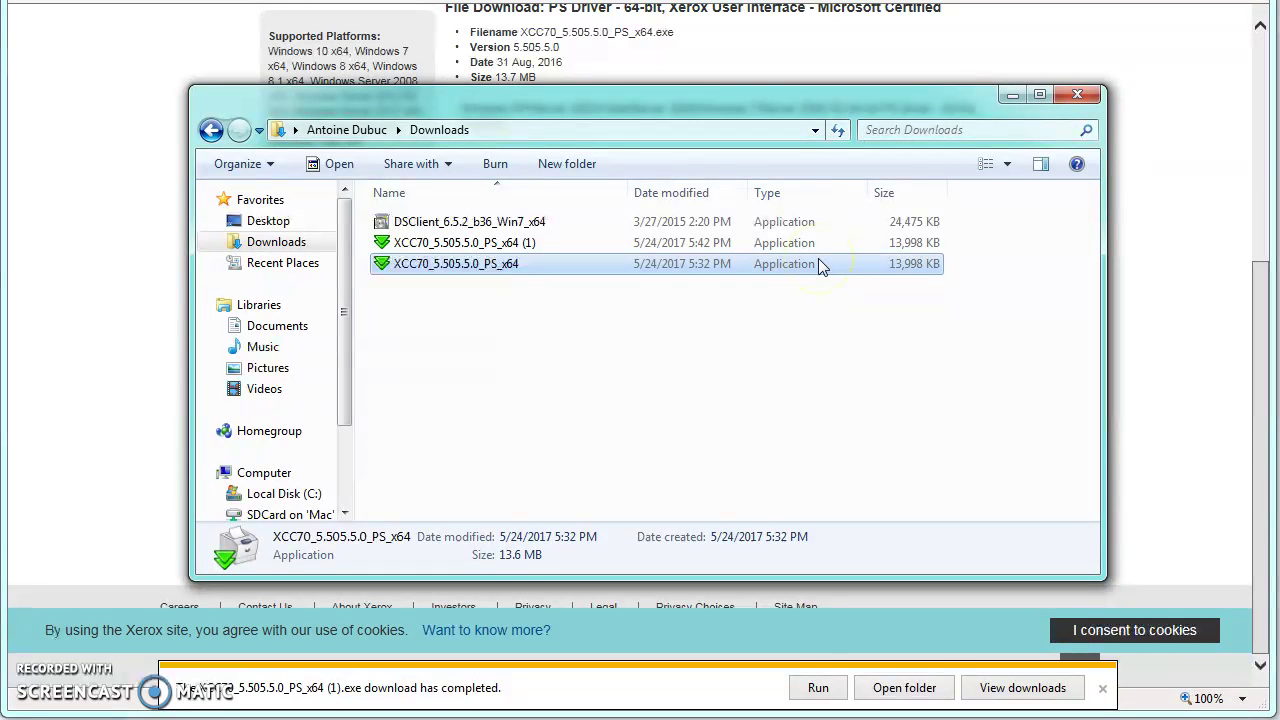
- Start adding a local printer on the existing 10.14.107.60 TCP/IP port
{"action": "left_click", "coordinate": [1080, 97]}
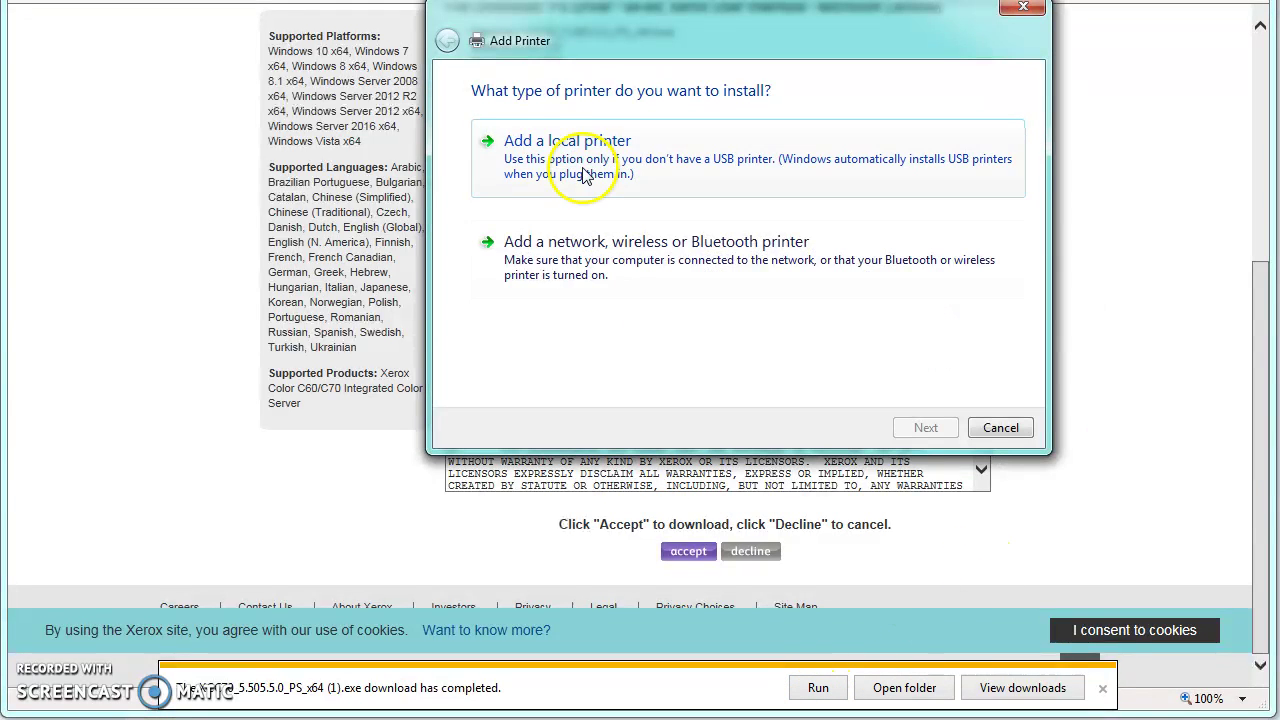
{"action": "left_click", "coordinate": [585, 165]}
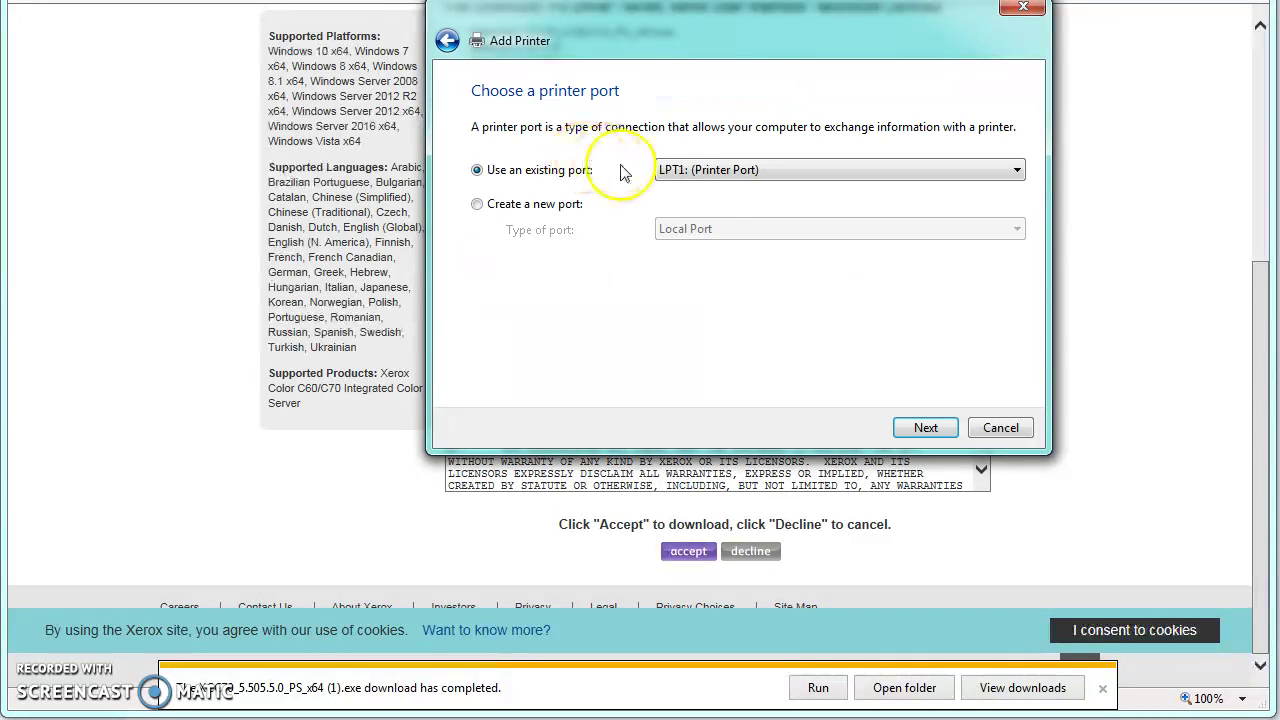
{"action": "left_click", "coordinate": [745, 170]}
{"action": "left_click", "coordinate": [730, 310]}
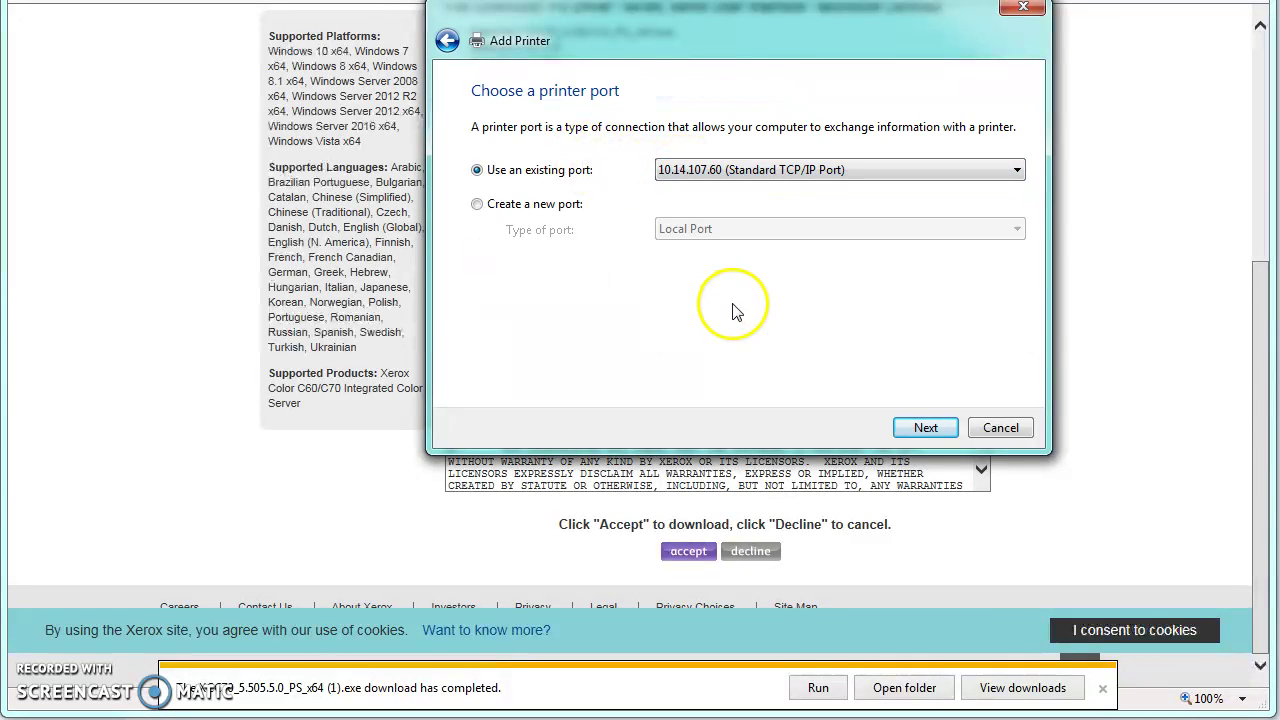
{"action": "left_click", "coordinate": [922, 428]}
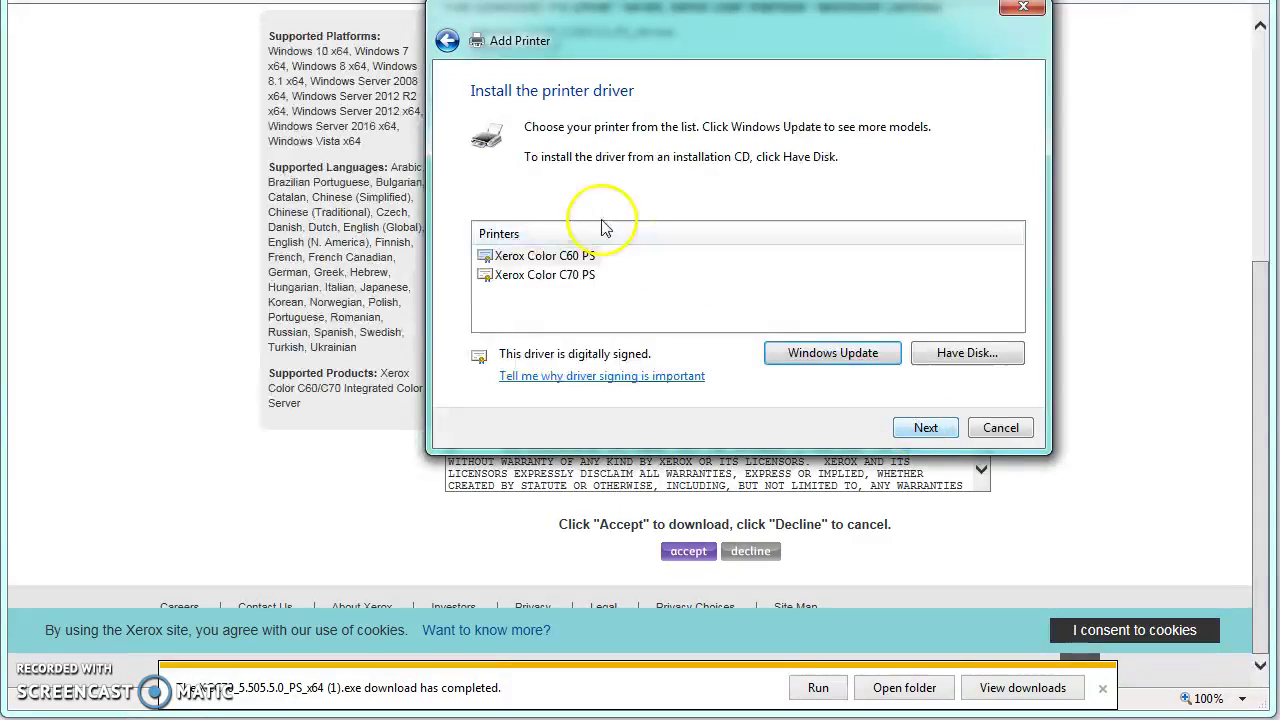
- Install the Xerox Color C60 PS driver with its default name, not shared
{"action": "left_click", "coordinate": [520, 256]}
{"action": "left_click", "coordinate": [922, 428]}
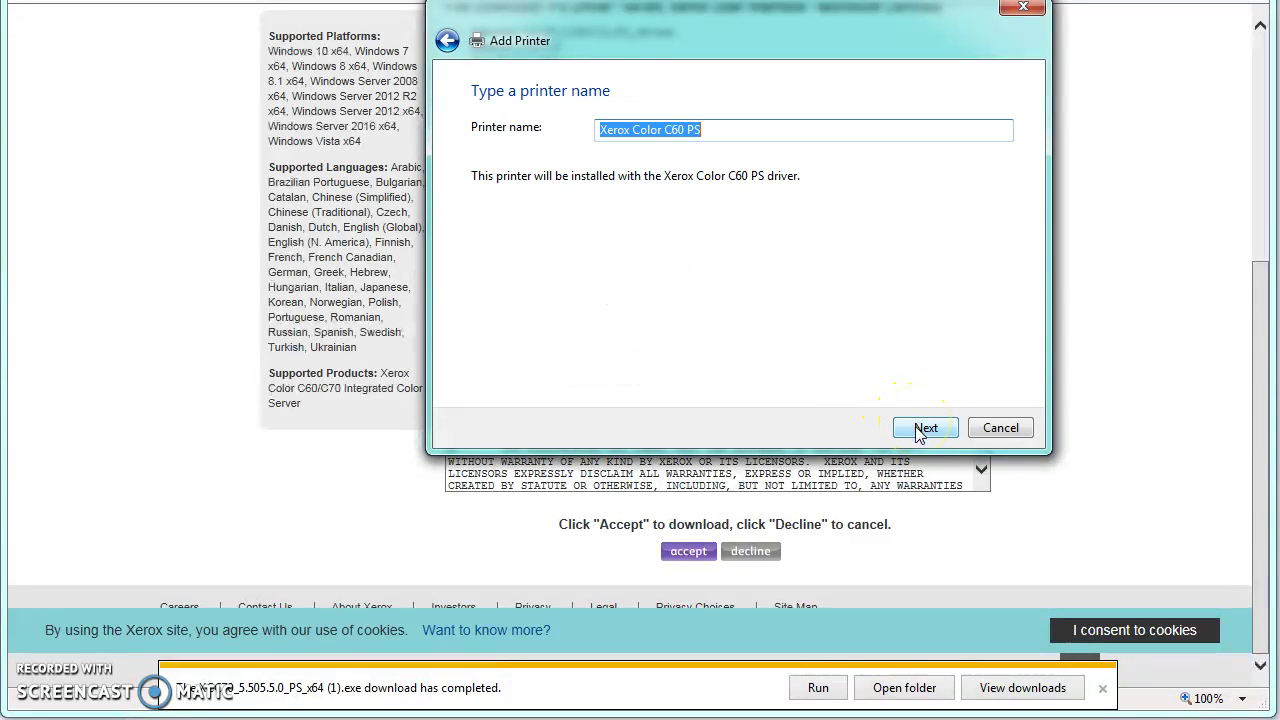
{"action": "left_click", "coordinate": [920, 429]}
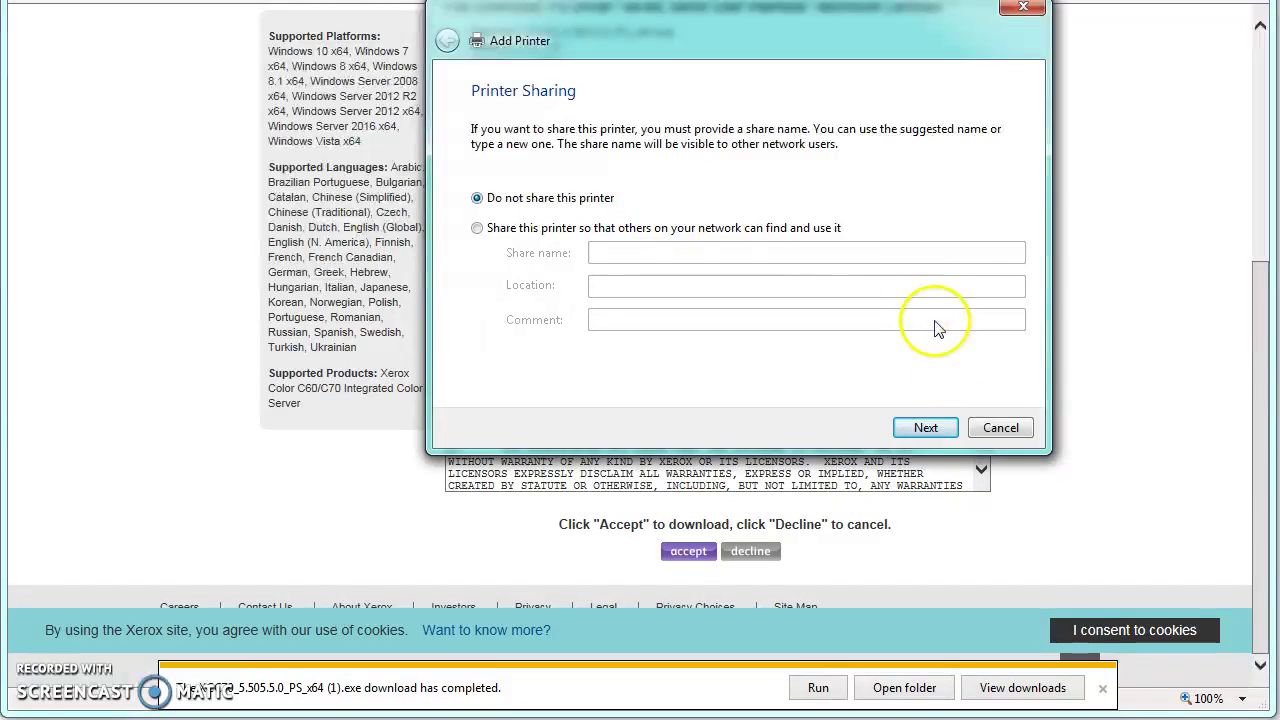
{"action": "left_click", "coordinate": [925, 430]}
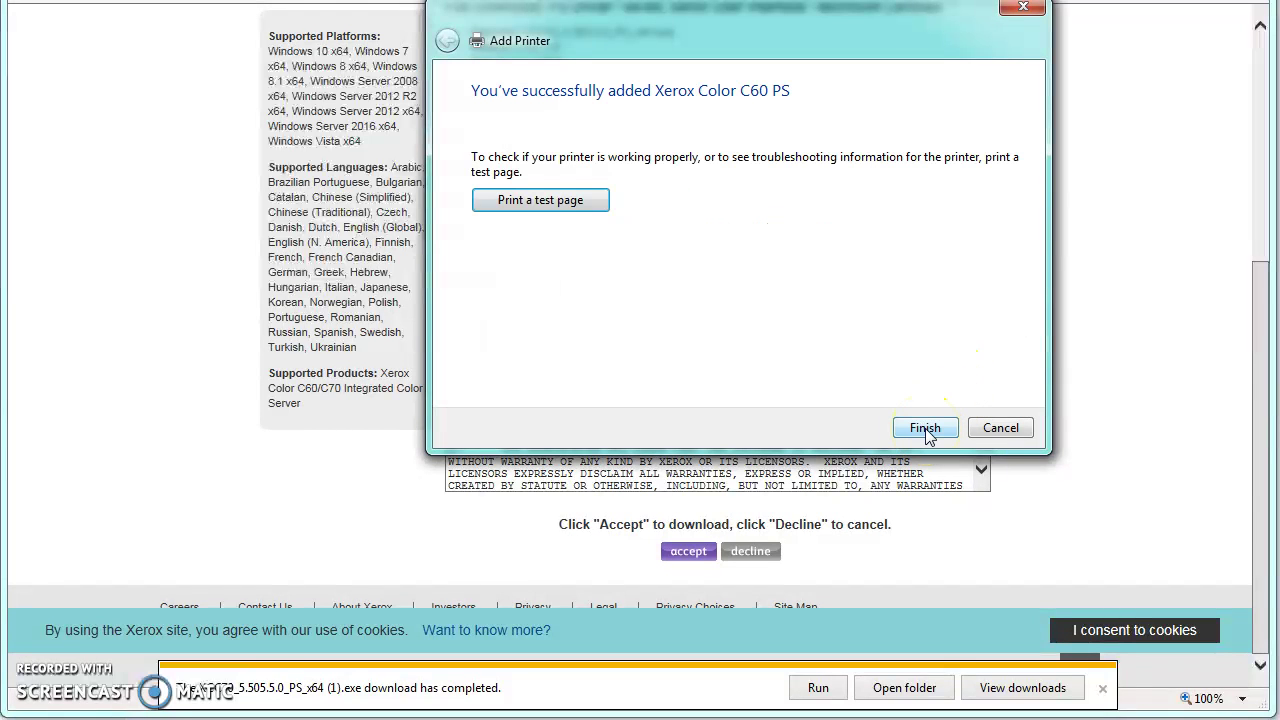
{"action": "left_click", "coordinate": [925, 430]}
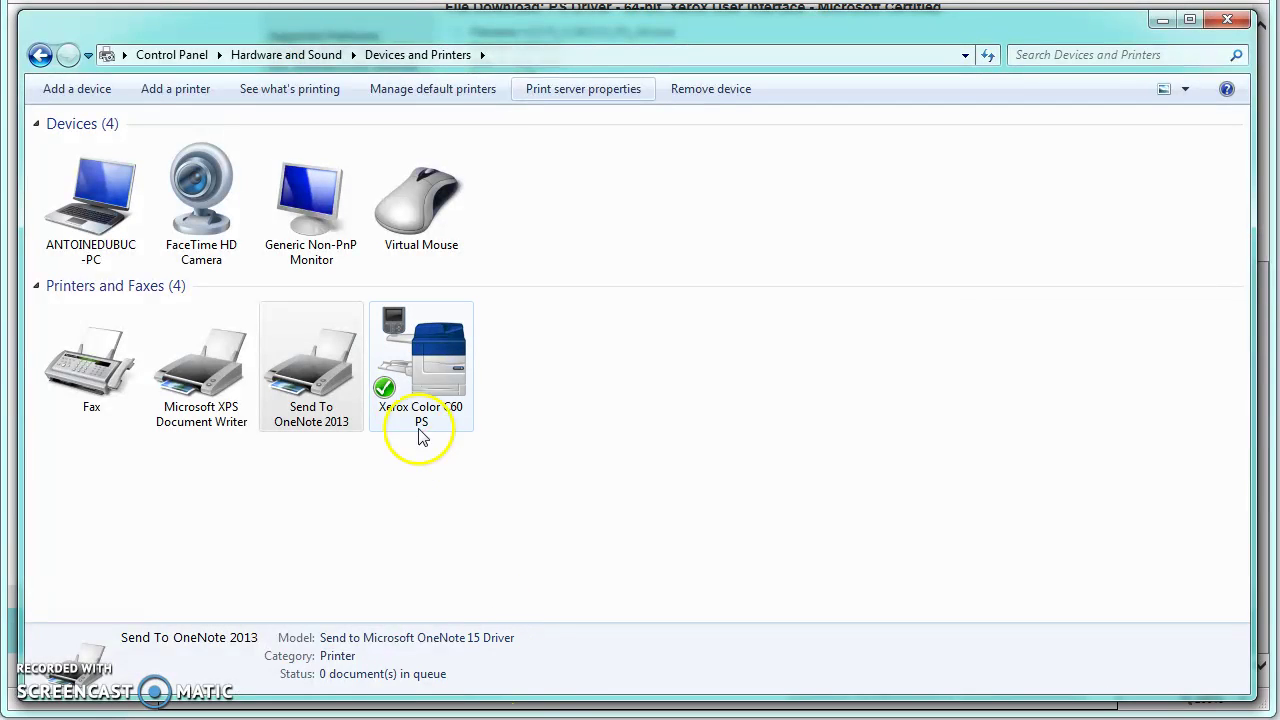
- Open Printer properties for Xerox Color C60 PS from its context menu
{"action": "right_click", "coordinate": [435, 370]}
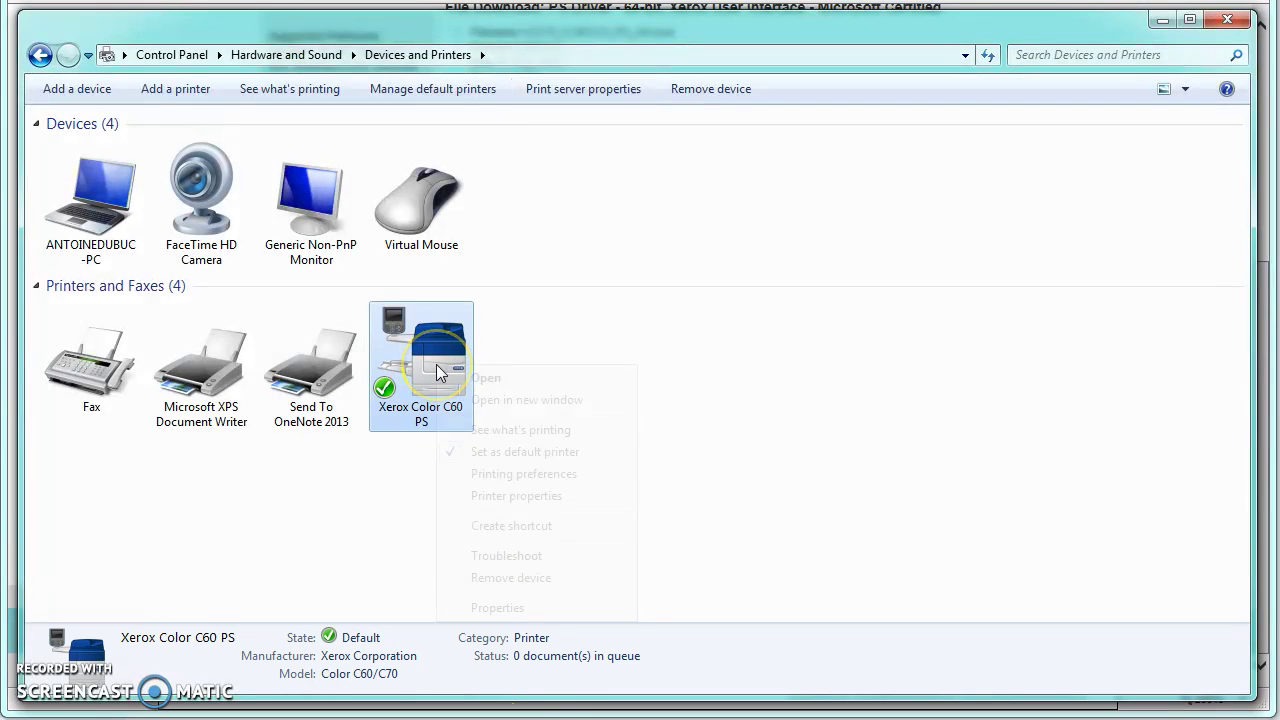
{"action": "left_click", "coordinate": [538, 498]}
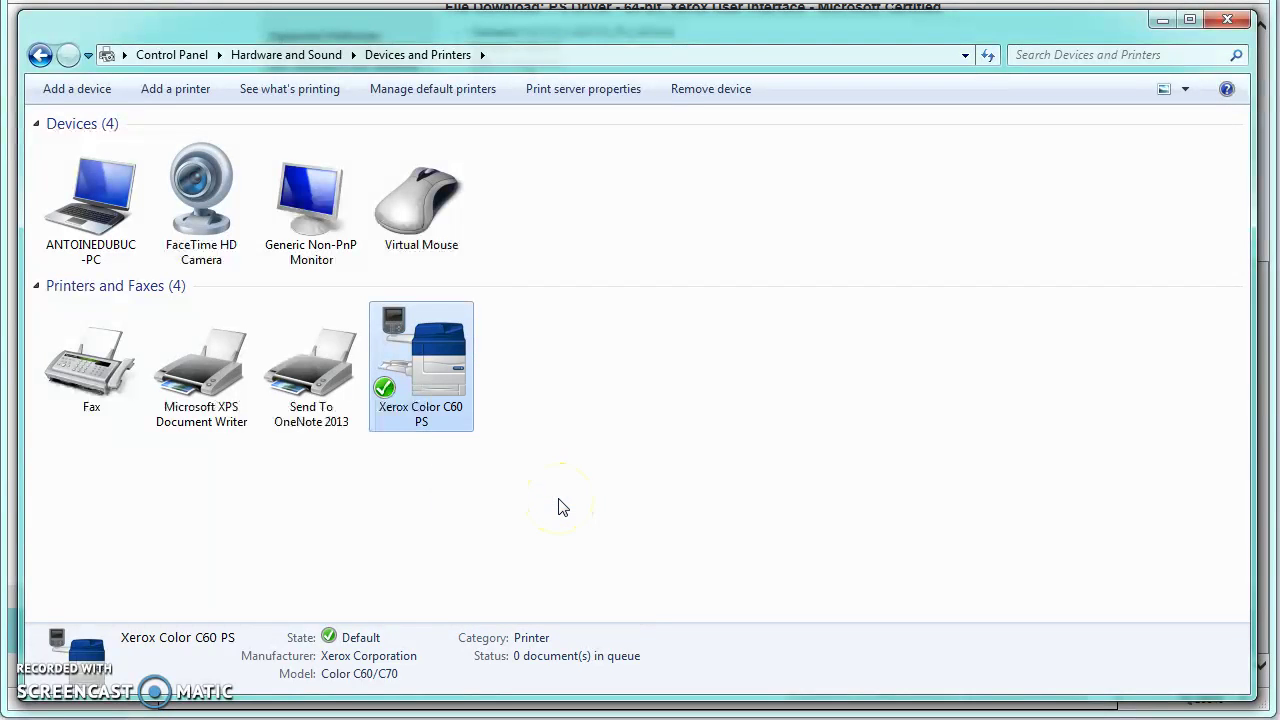
- Set the Configuration tab's finisher to BR Booklet Maker Finisher and apply
{"action": "left_click_drag", "start_coordinate": [726, 279], "coordinate": [580, 133]}
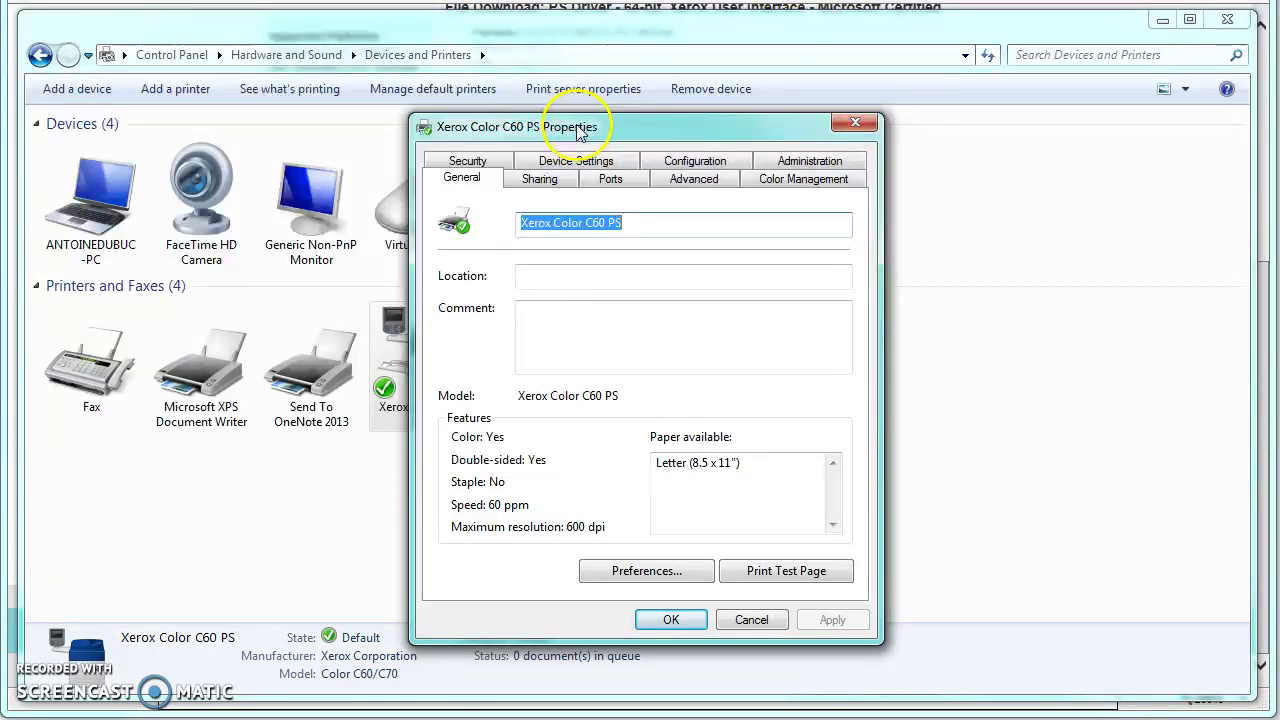
{"action": "left_click", "coordinate": [690, 162]}
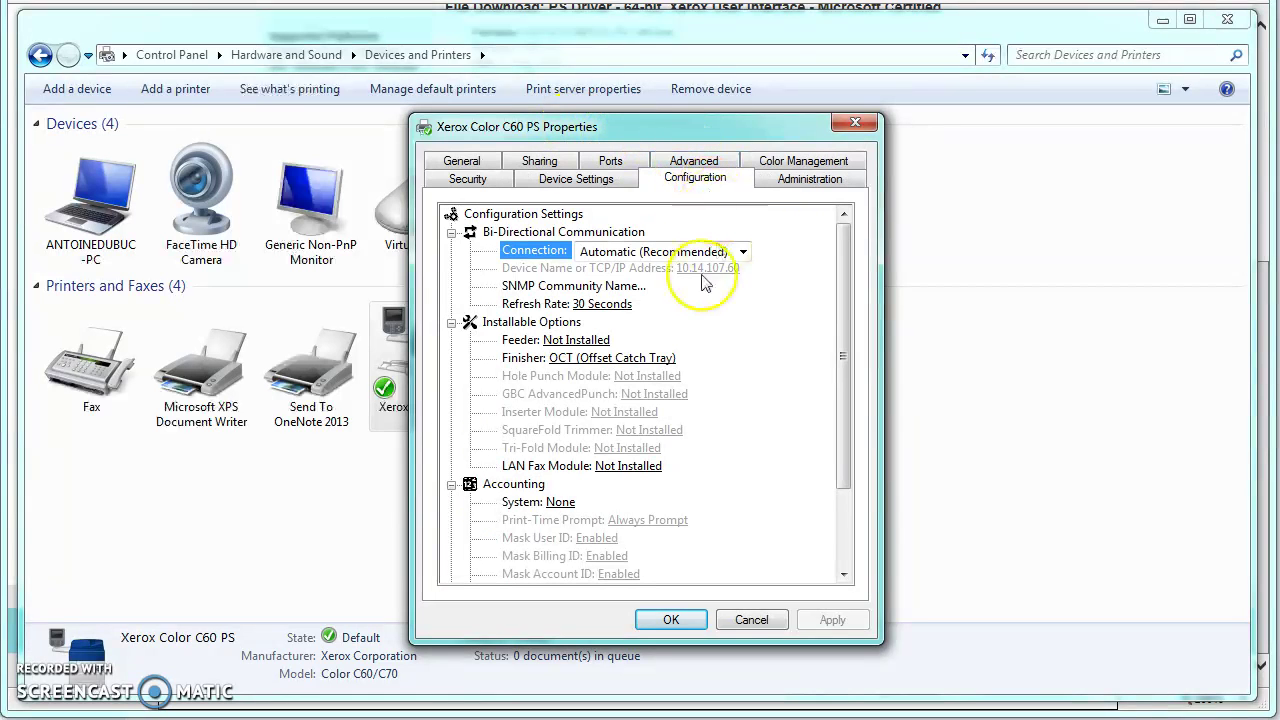
{"action": "left_click", "coordinate": [640, 359]}
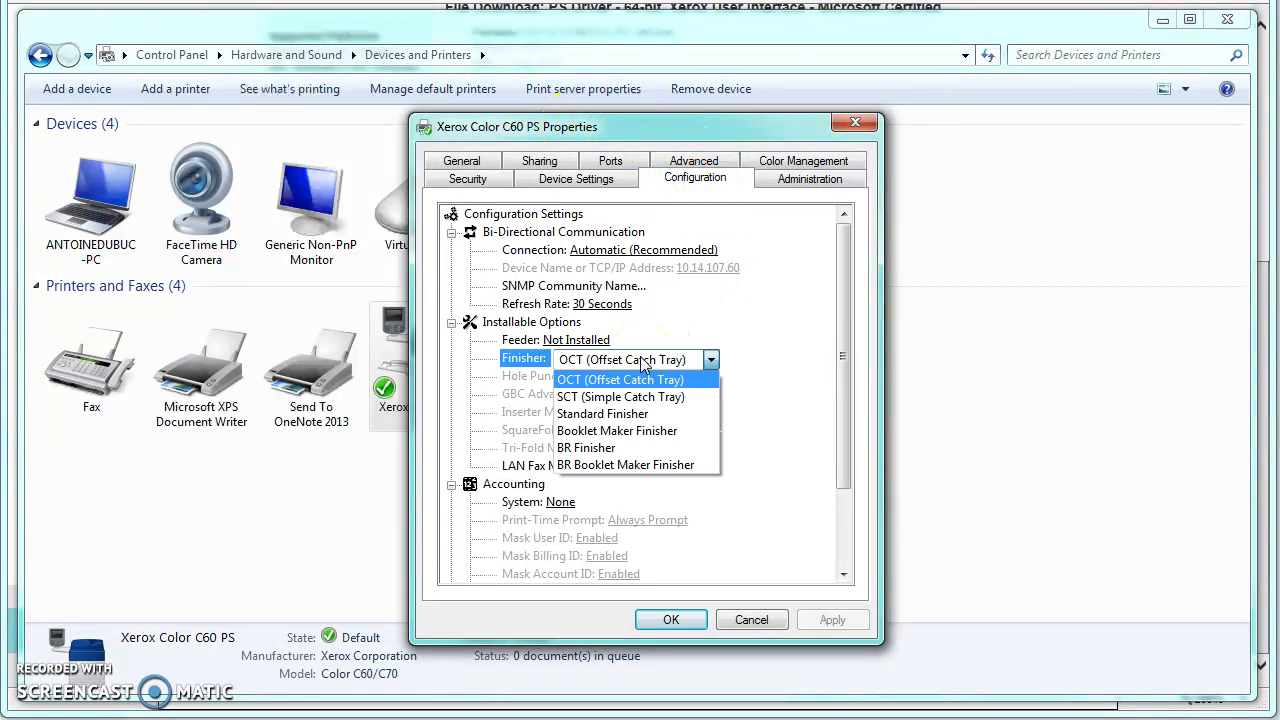
{"action": "left_click_drag", "start_coordinate": [643, 364], "coordinate": [632, 470]}
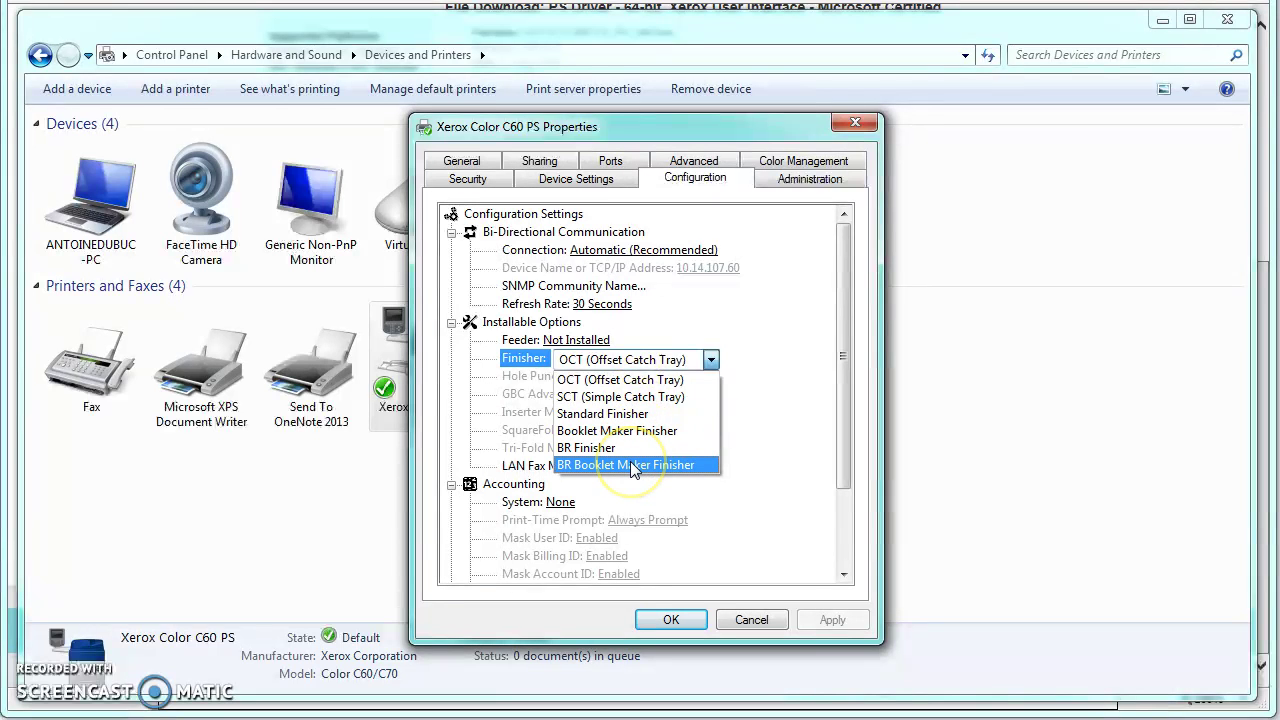
{"action": "left_click", "coordinate": [632, 466]}
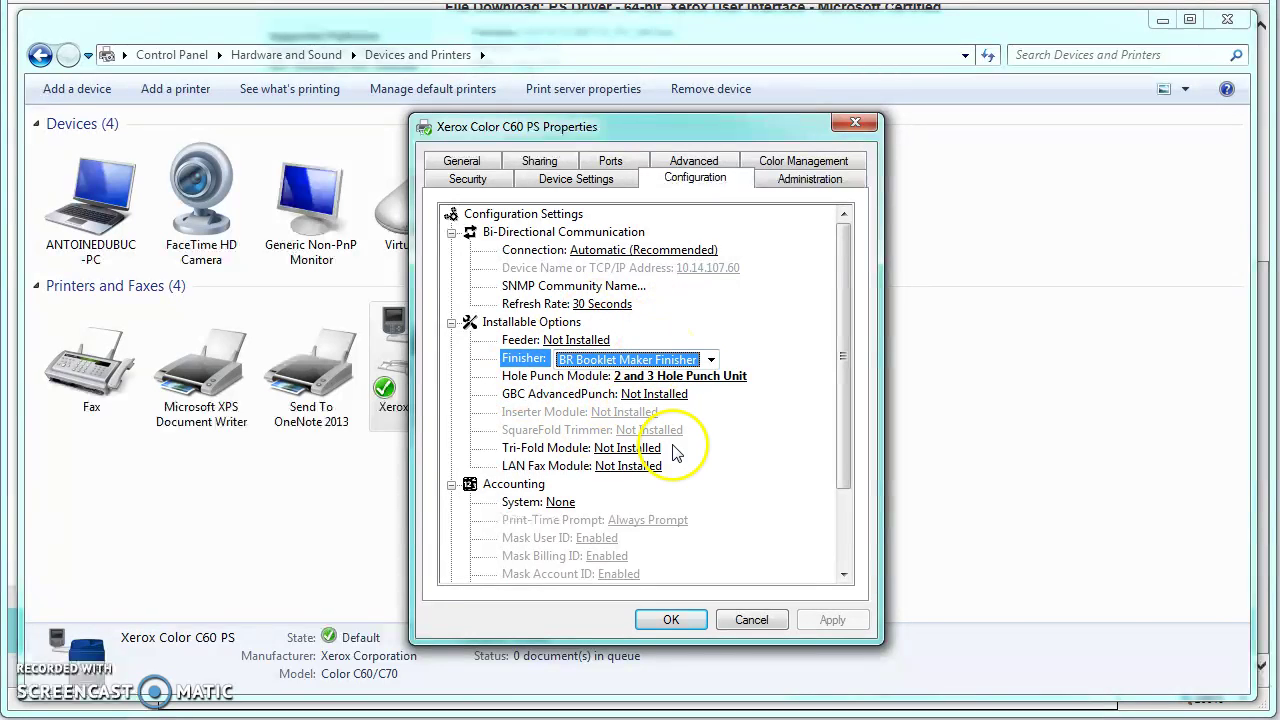
{"action": "left_click", "coordinate": [671, 620]}
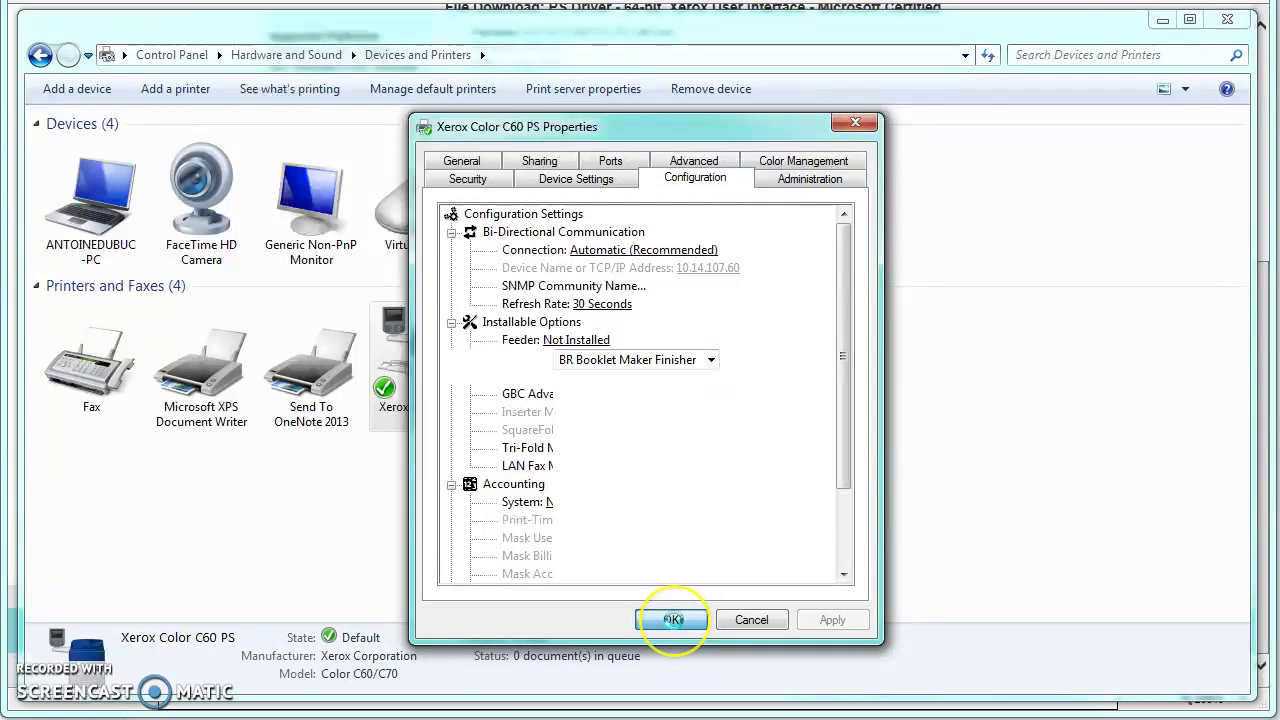